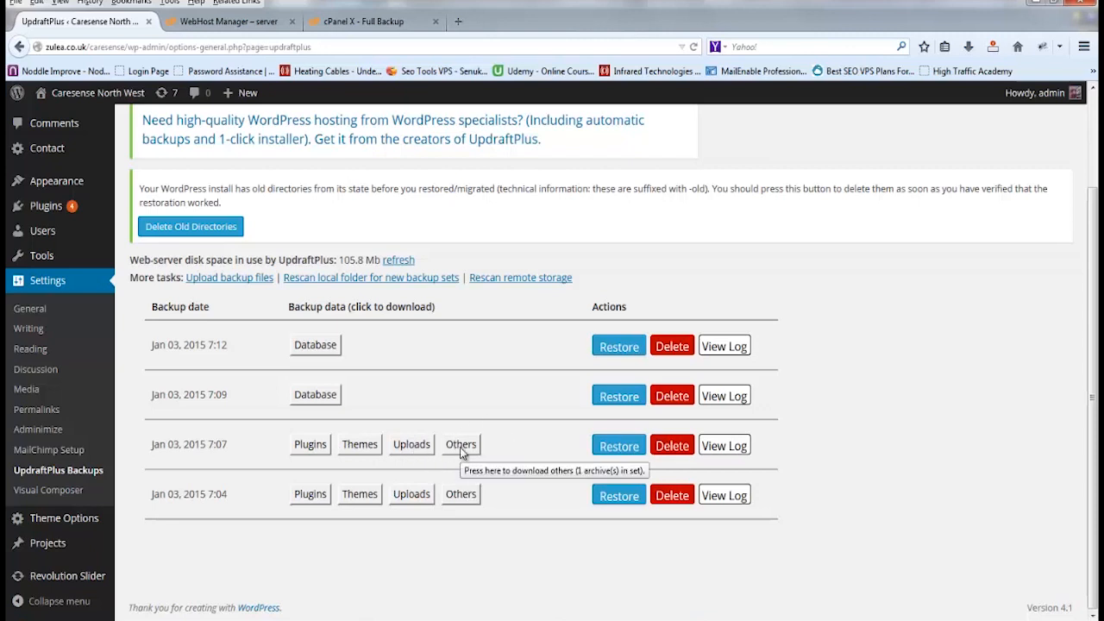
- Restore the Jan 03, 2015 7:07 backup set with its Plugins, Themes, Uploads and Others components
{"action": "left_click", "coordinate": [619, 446]}
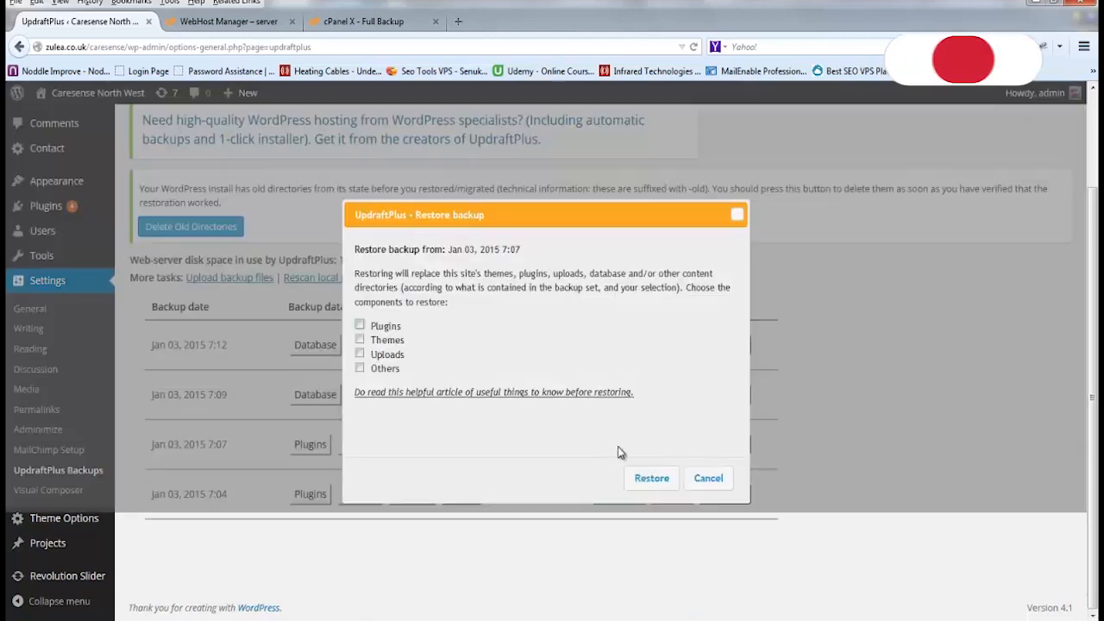
{"action": "left_click", "coordinate": [360, 326]}
{"action": "left_click", "coordinate": [360, 340]}
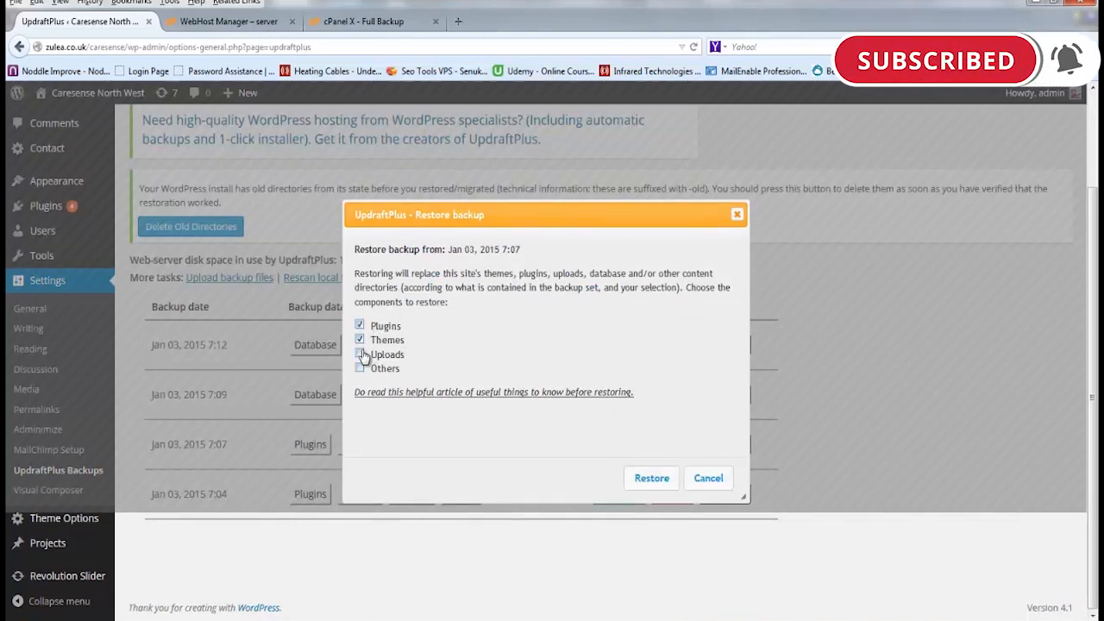
{"action": "left_click", "coordinate": [360, 353]}
{"action": "left_click", "coordinate": [361, 368]}
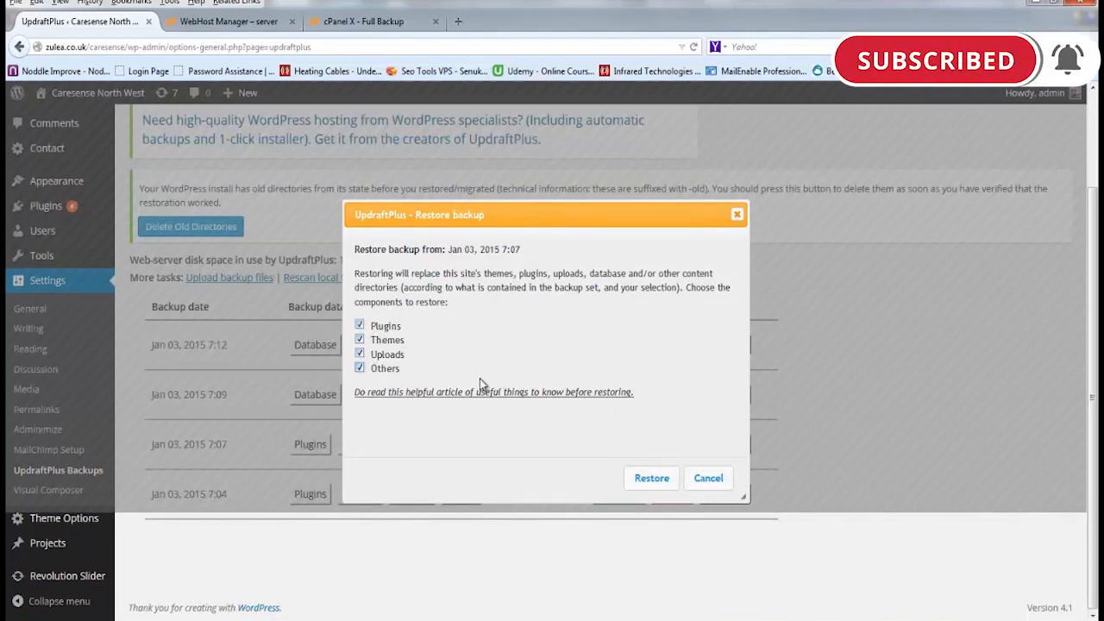
{"action": "left_click", "coordinate": [653, 483]}
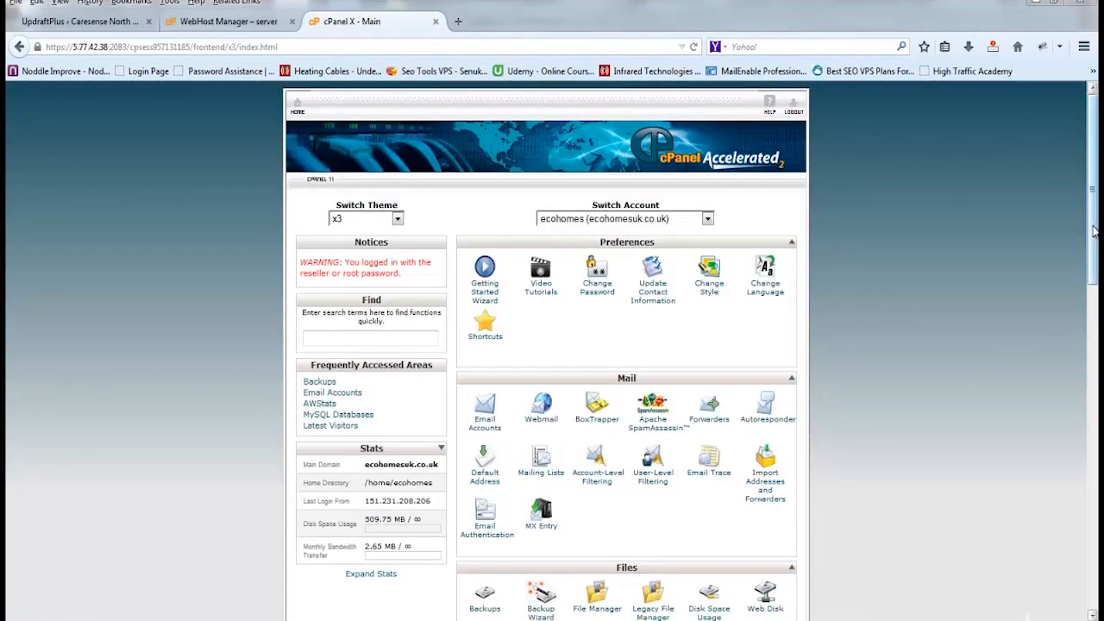
- Go to the full website backup section and download and open the archive backup-1.3.2015_18-54-01_ecohomes.tar.gz
{"action": "scroll", "coordinate": [1094, 230], "scroll_direction": "down", "scroll_amount": 5}
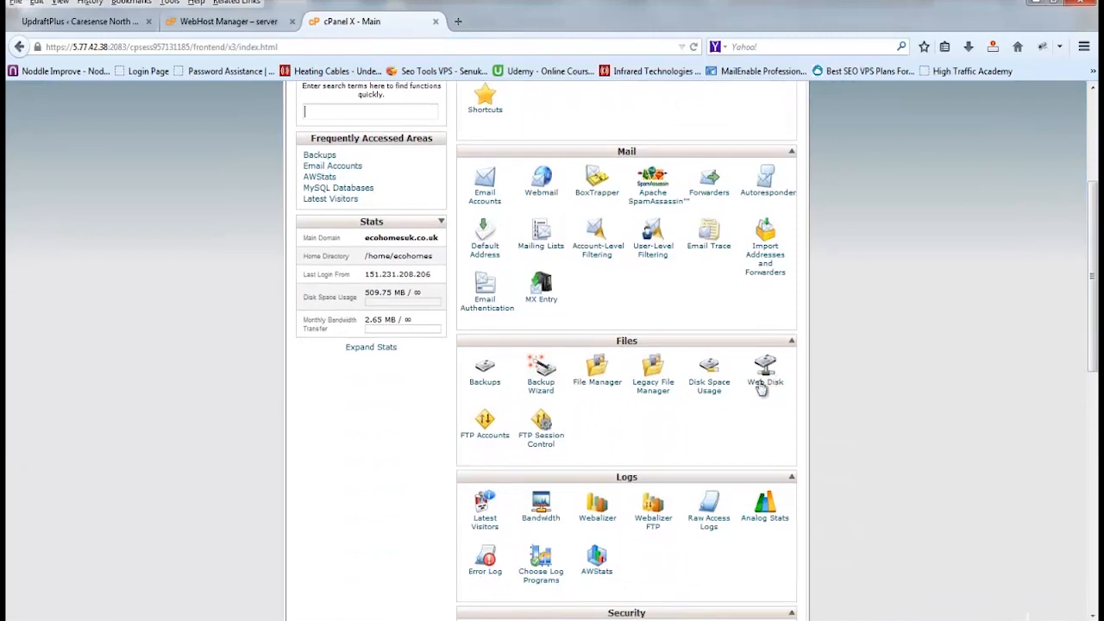
{"action": "left_click", "coordinate": [489, 379]}
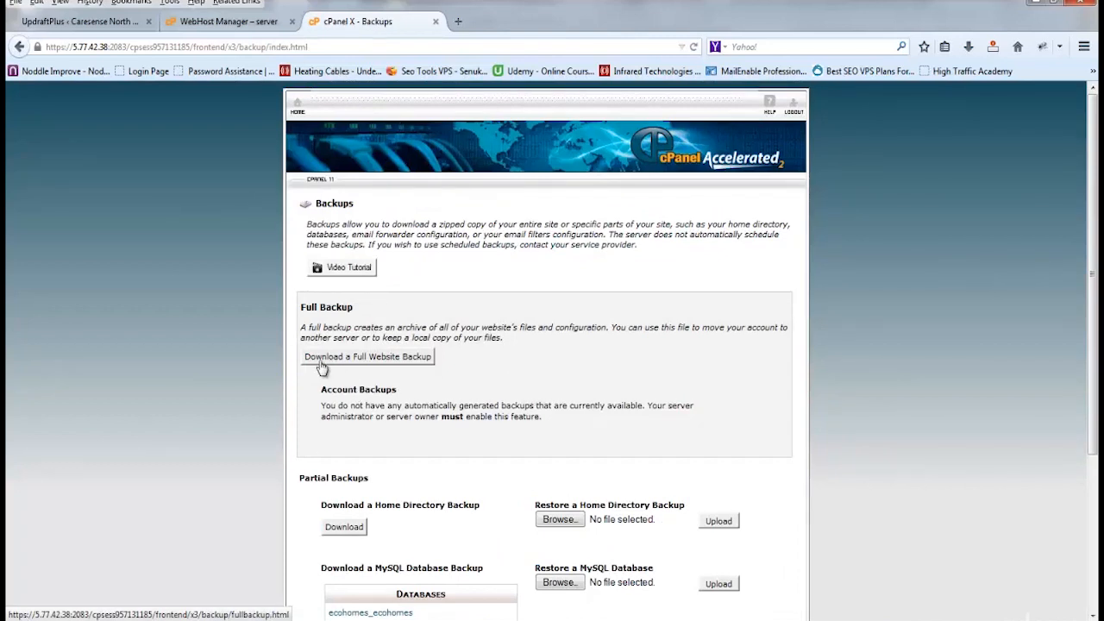
{"action": "left_click", "coordinate": [403, 366]}
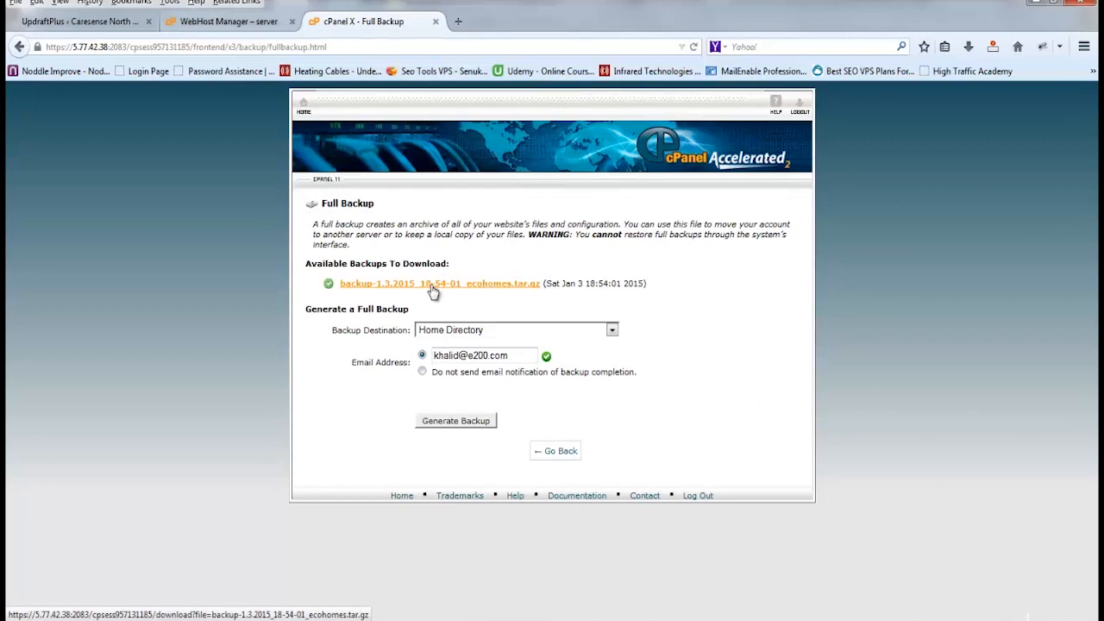
{"action": "left_click", "coordinate": [433, 290]}
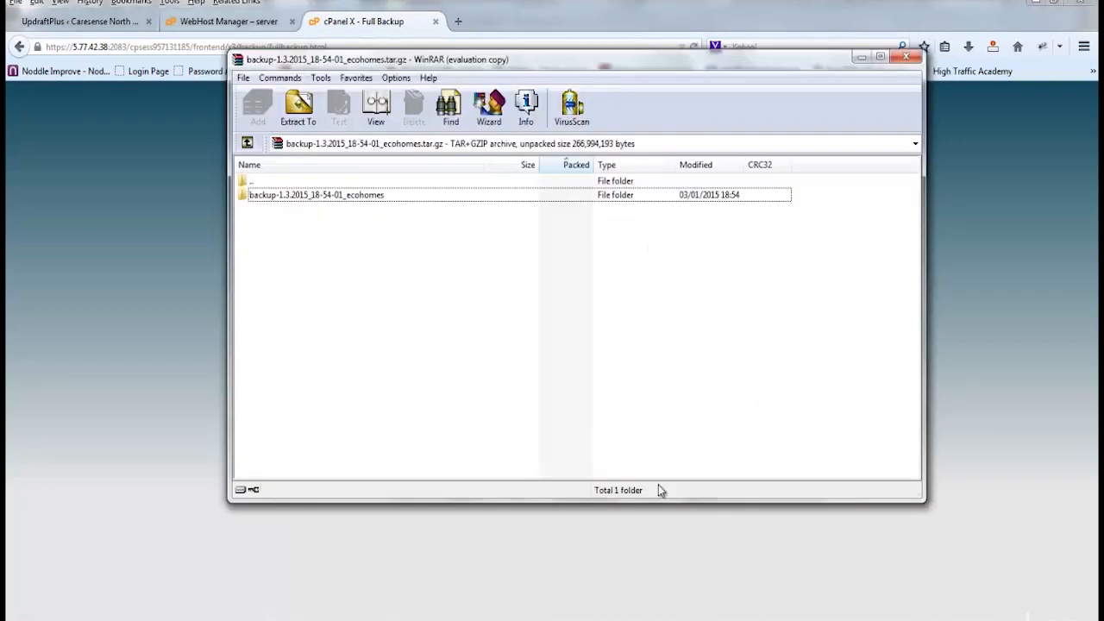
- Reposition the archive window and open its backup-1.3.2015_18-54-01_ecohomes folder
{"action": "mouse_move", "coordinate": [528, 55]}
{"action": "left_mouse_down"}
{"action": "mouse_move", "coordinate": [535, 44]}
{"action": "mouse_move", "coordinate": [539, 62]}
{"action": "left_mouse_up"}
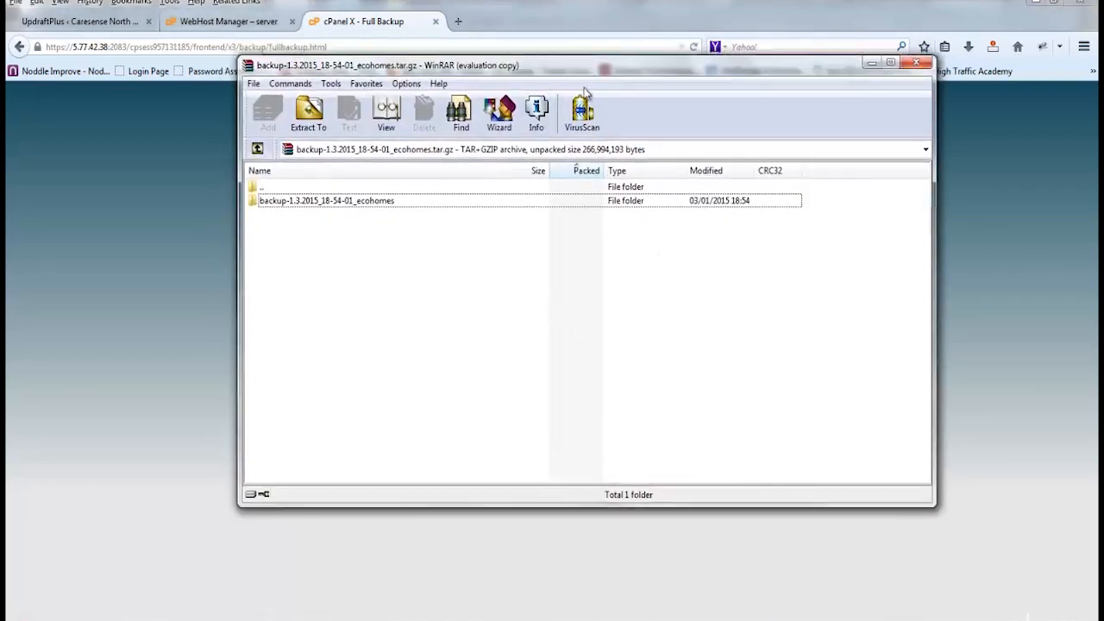
{"action": "left_click_drag", "start_coordinate": [585, 93], "coordinate": [518, 104]}
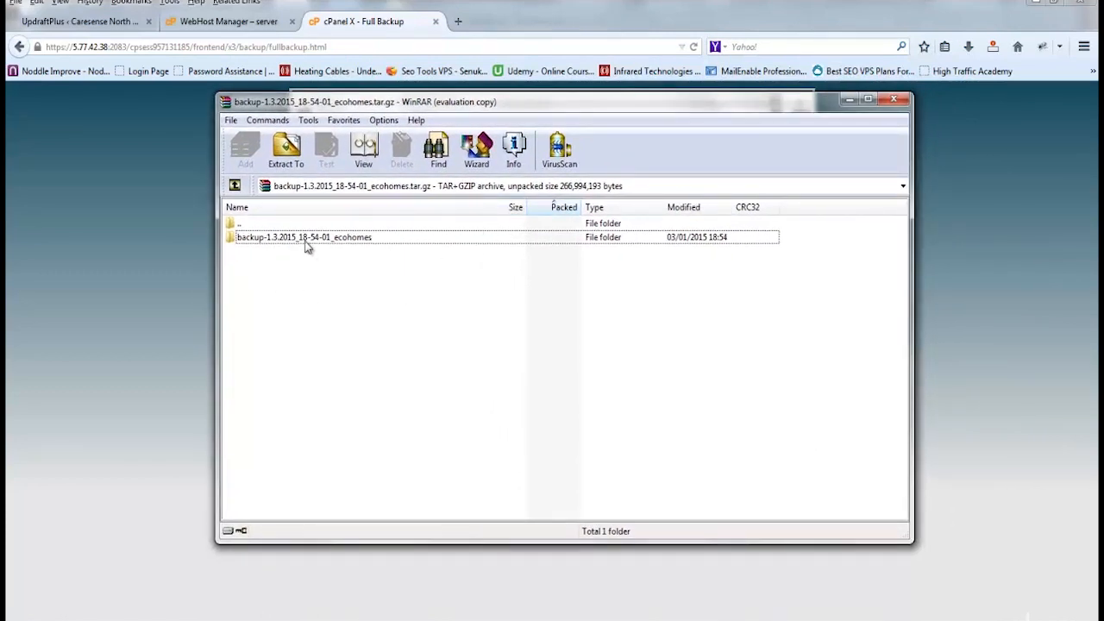
{"action": "double_click", "coordinate": [293, 245]}
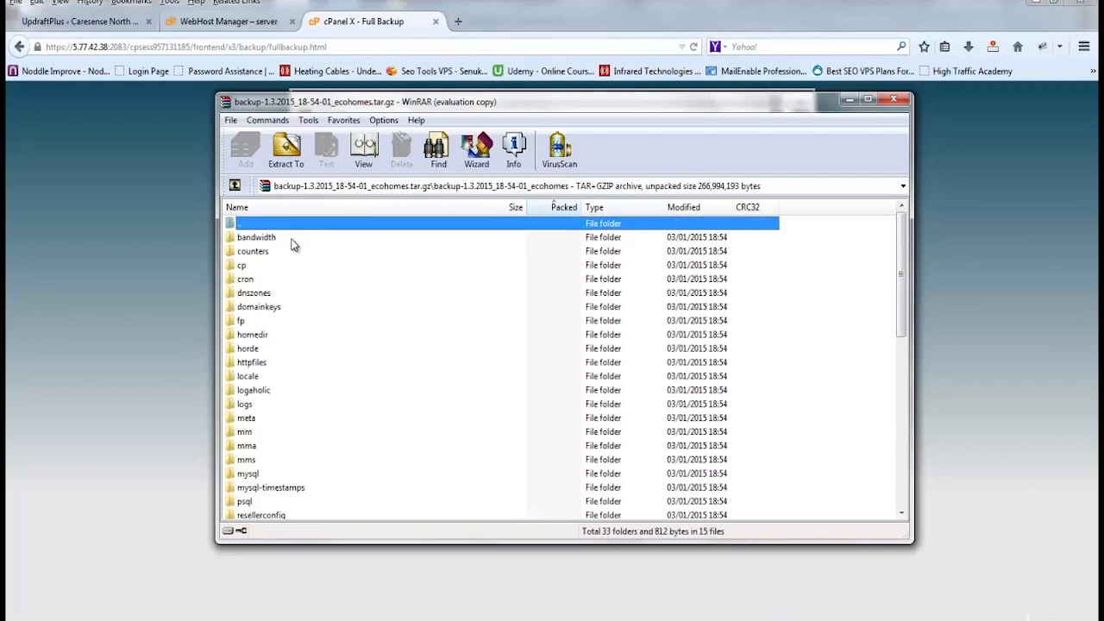
- Examine the backup's folders, including homedir, and locate the database dump ecohomes_ecohomes.sql inside the mysql folder
{"action": "left_click", "coordinate": [325, 293]}
{"action": "mouse_move", "coordinate": [908, 249]}
{"action": "left_mouse_down"}
{"action": "mouse_move", "coordinate": [904, 420]}
{"action": "mouse_move", "coordinate": [901, 239]}
{"action": "left_mouse_up"}
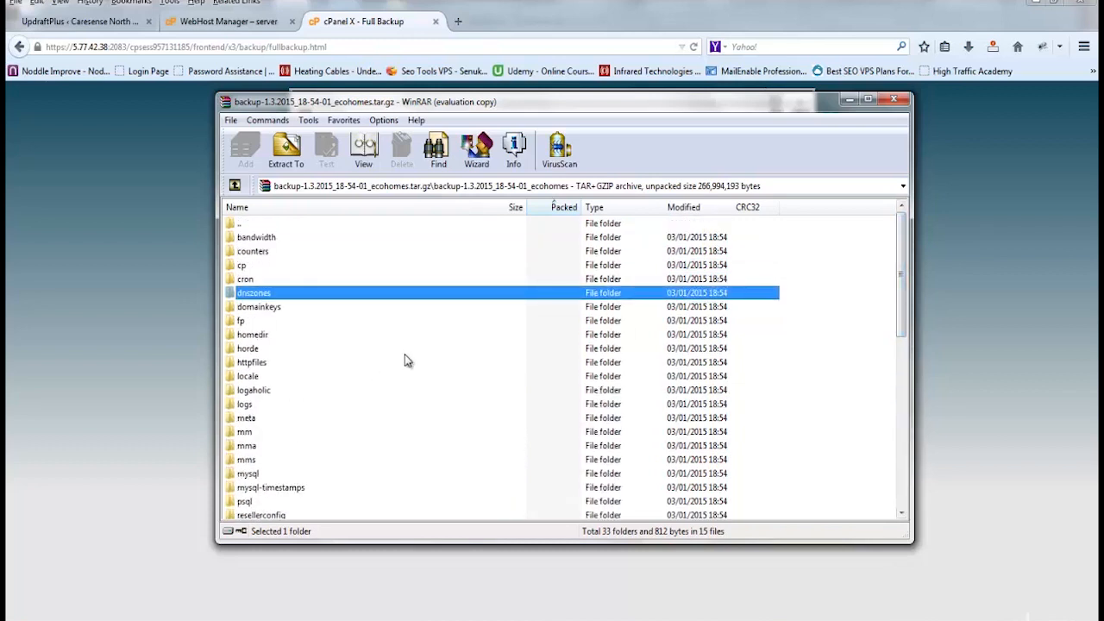
{"action": "left_click", "coordinate": [262, 337]}
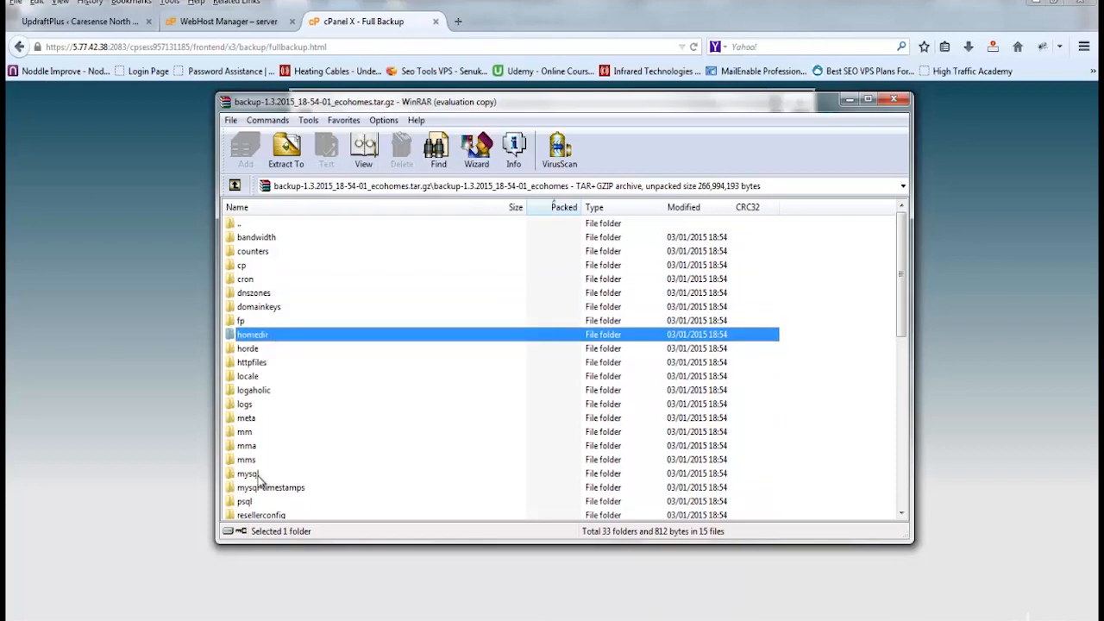
{"action": "double_click", "coordinate": [257, 476]}
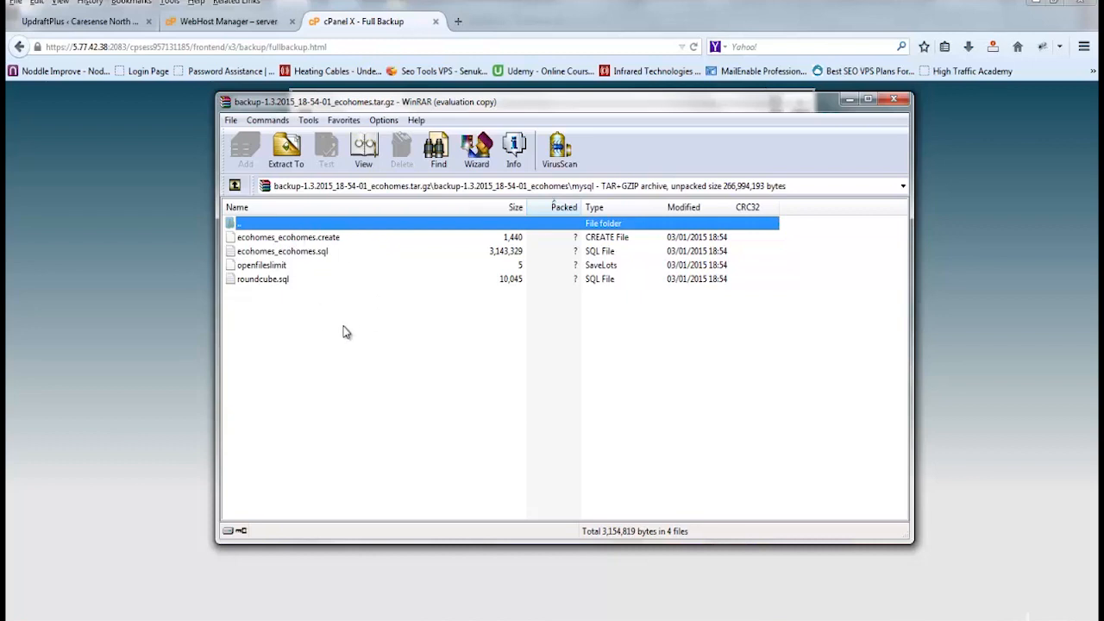
{"action": "left_click", "coordinate": [250, 253]}
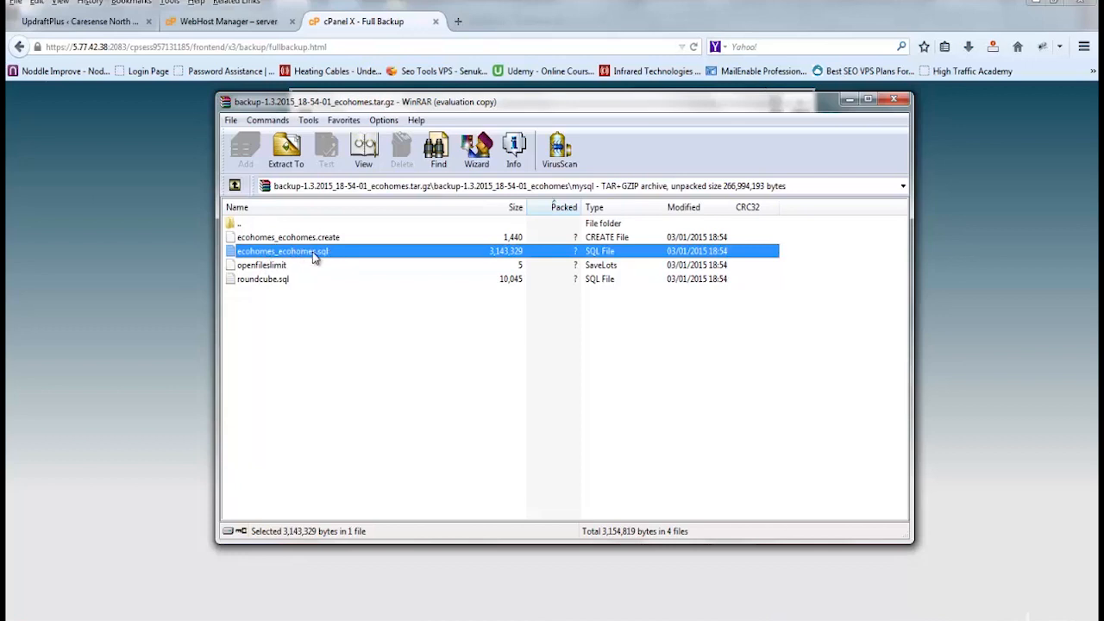
- Return to the backup's main folder and open public_html inside homedir
{"action": "left_click", "coordinate": [234, 185]}
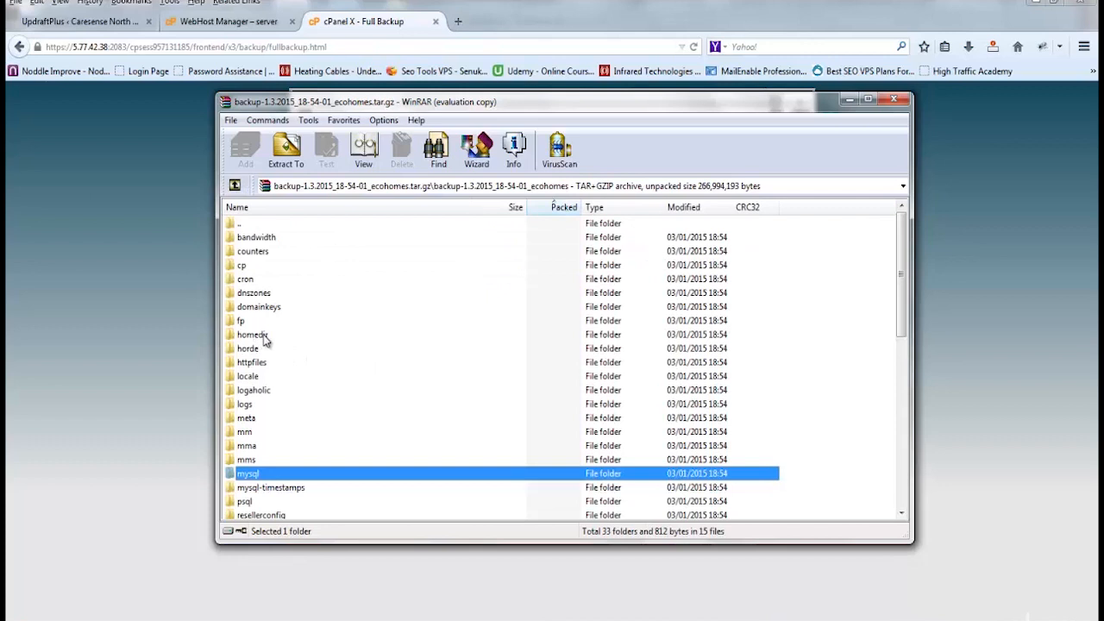
{"action": "double_click", "coordinate": [263, 334]}
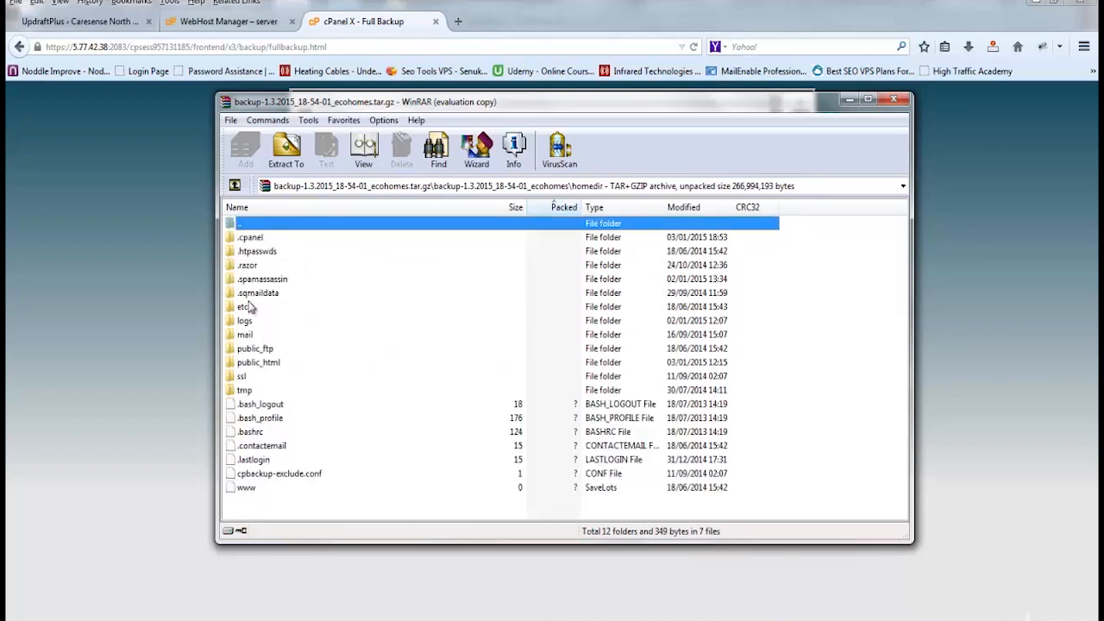
{"action": "double_click", "coordinate": [278, 368]}
- Review the public_html contents and select all site folders and files from cgi-bin to xmlrpc.php
{"action": "left_click", "coordinate": [266, 240]}
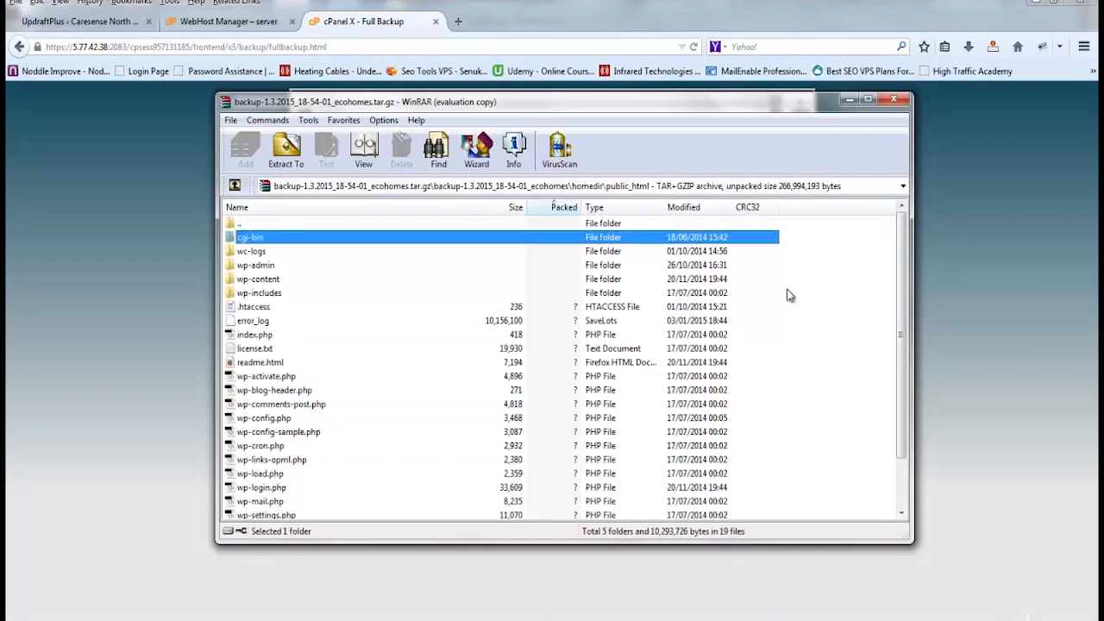
{"action": "scroll", "coordinate": [894, 321], "scroll_direction": "down", "scroll_amount": 2}
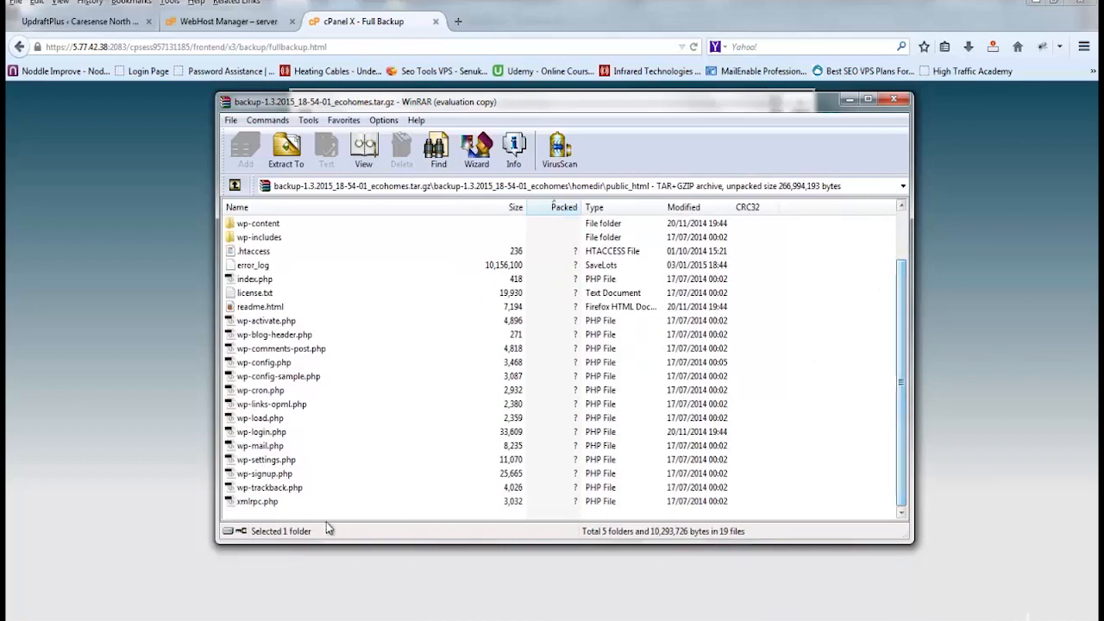
{"action": "scroll", "coordinate": [303, 326], "scroll_direction": "up", "scroll_amount": 2}
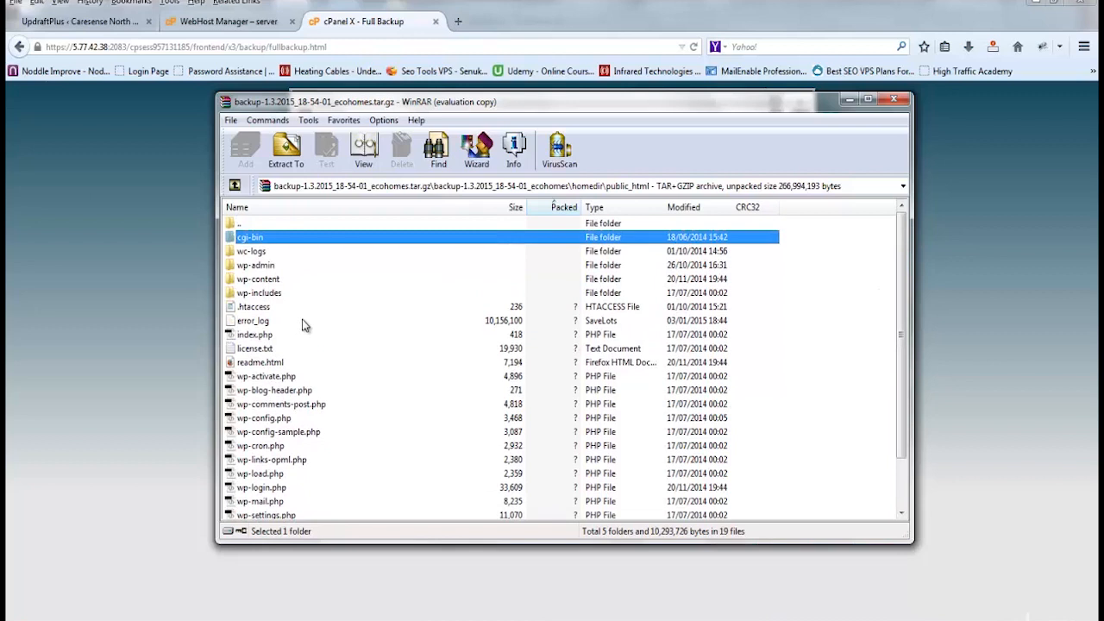
{"action": "left_click", "coordinate": [270, 255]}
{"action": "left_click", "coordinate": [268, 240]}
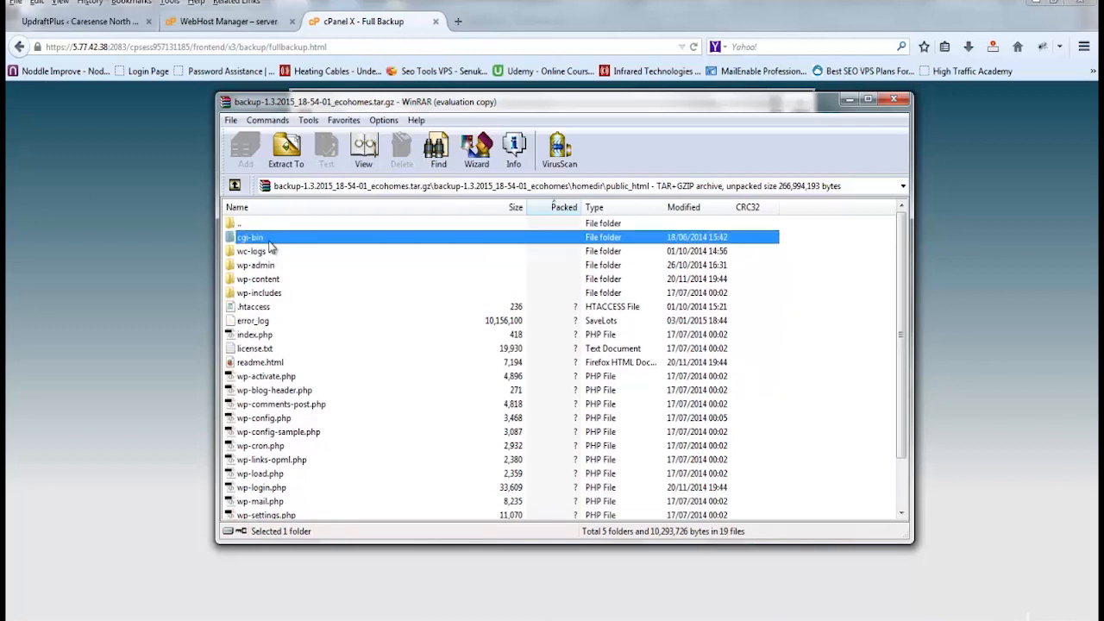
{"action": "left_click", "coordinate": [355, 457], "text": "shift"}
{"action": "scroll", "coordinate": [385, 473], "scroll_direction": "down", "scroll_amount": 2}
{"action": "left_click", "coordinate": [384, 501], "text": "shift"}
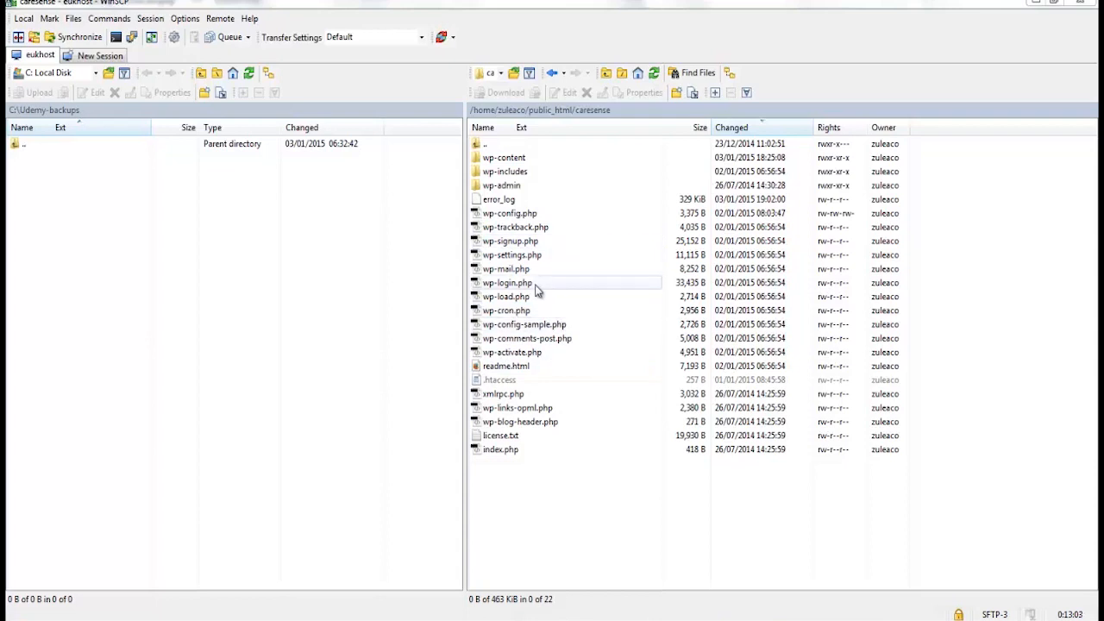
- Create a folder named backup-site-03-01-2014 in the caresense directory on the server
{"action": "left_click", "coordinate": [543, 487]}
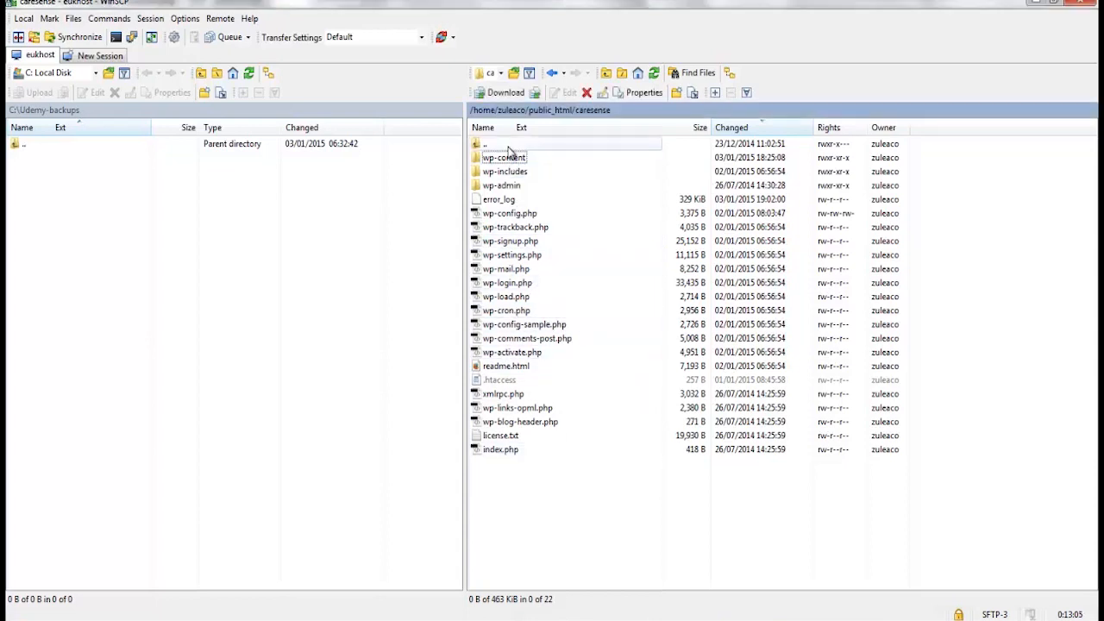
{"action": "right_click", "coordinate": [518, 491]}
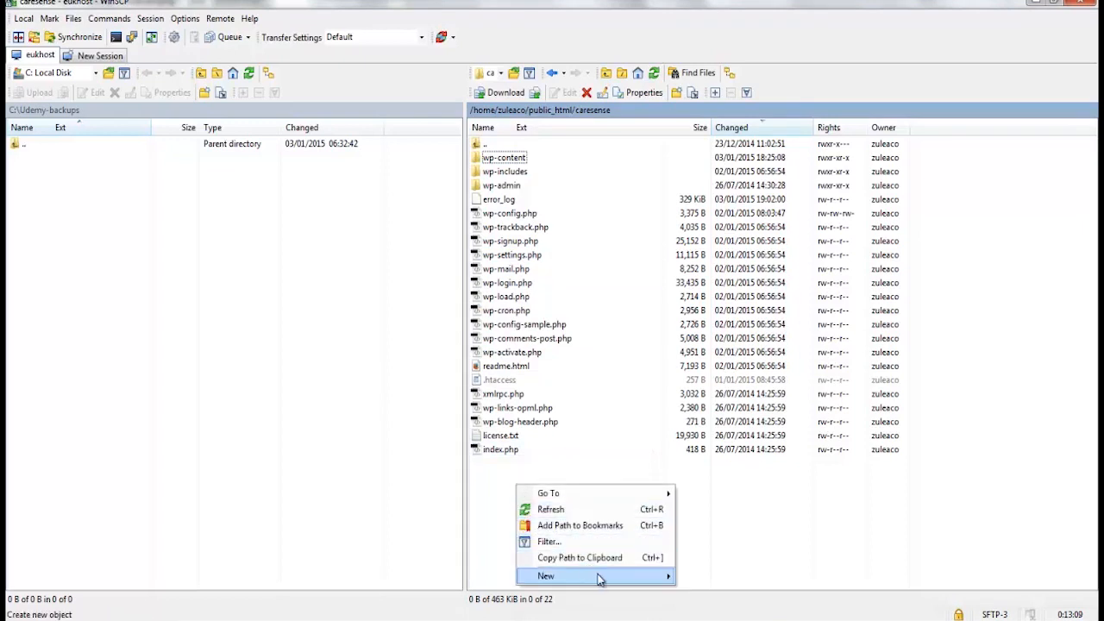
{"action": "mouse_move", "coordinate": [661, 578]}
{"action": "left_click", "coordinate": [709, 594]}
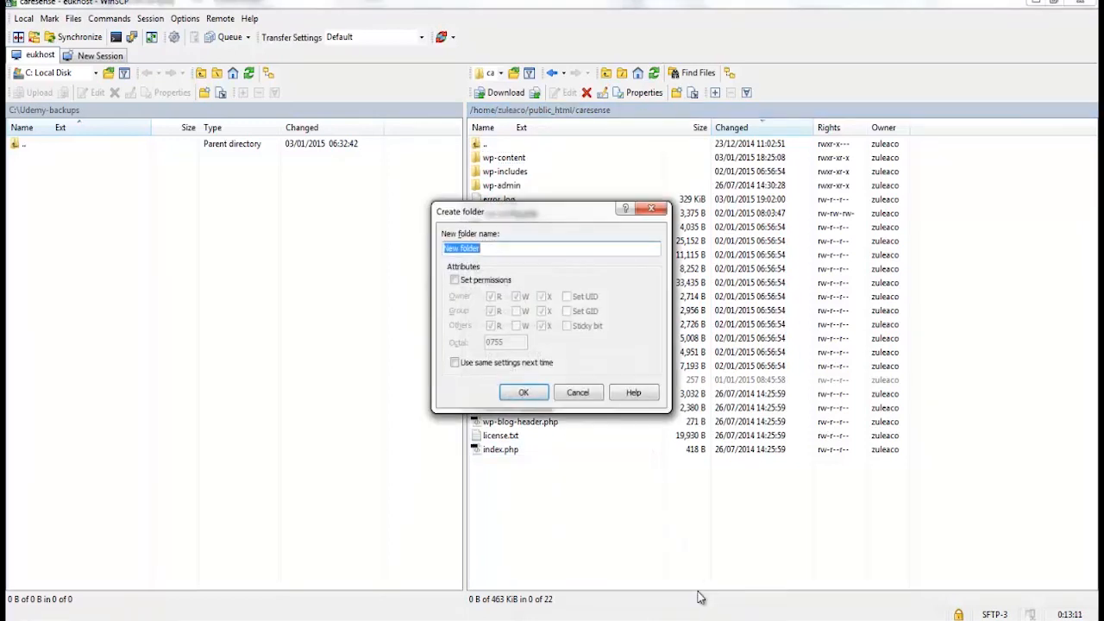
{"action": "type", "text": "backup-site-03"}
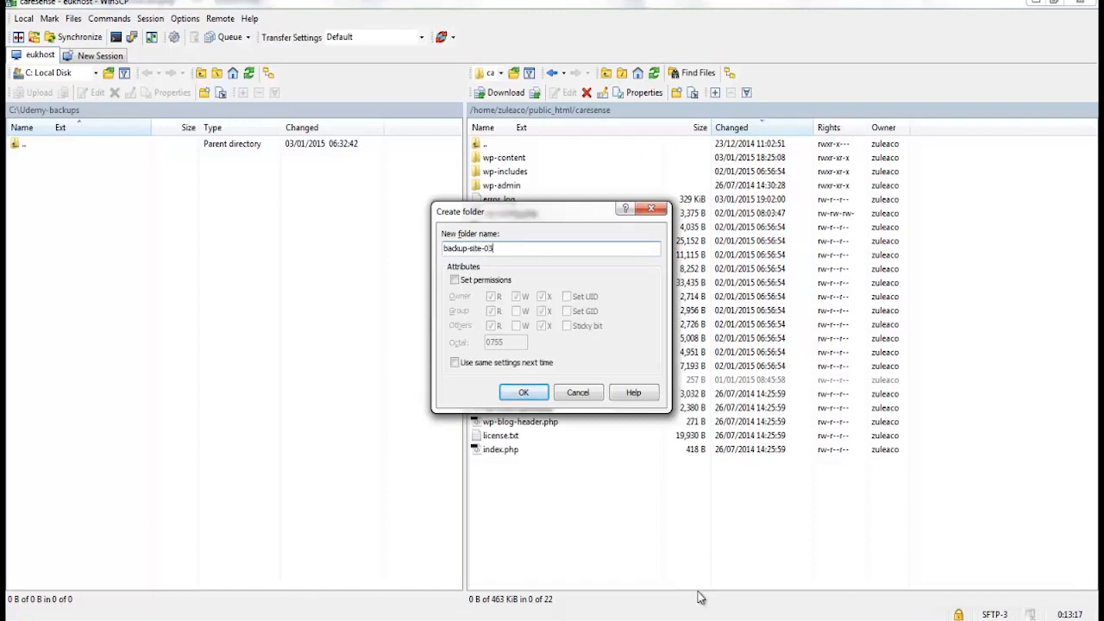
{"action": "type", "text": "-"}
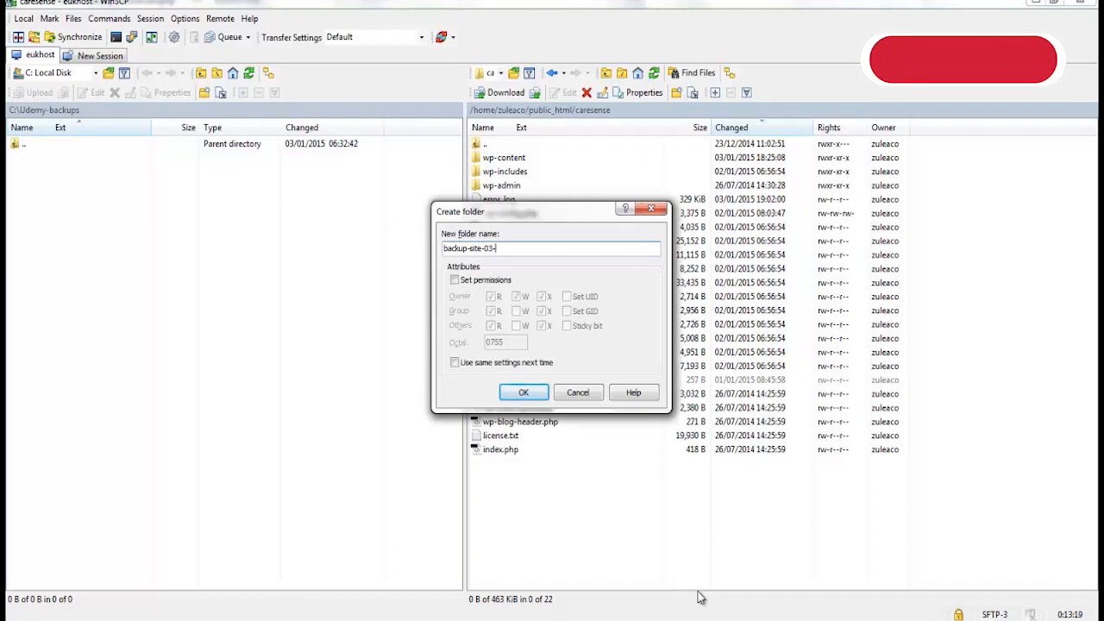
{"action": "type", "text": "01-2014"}
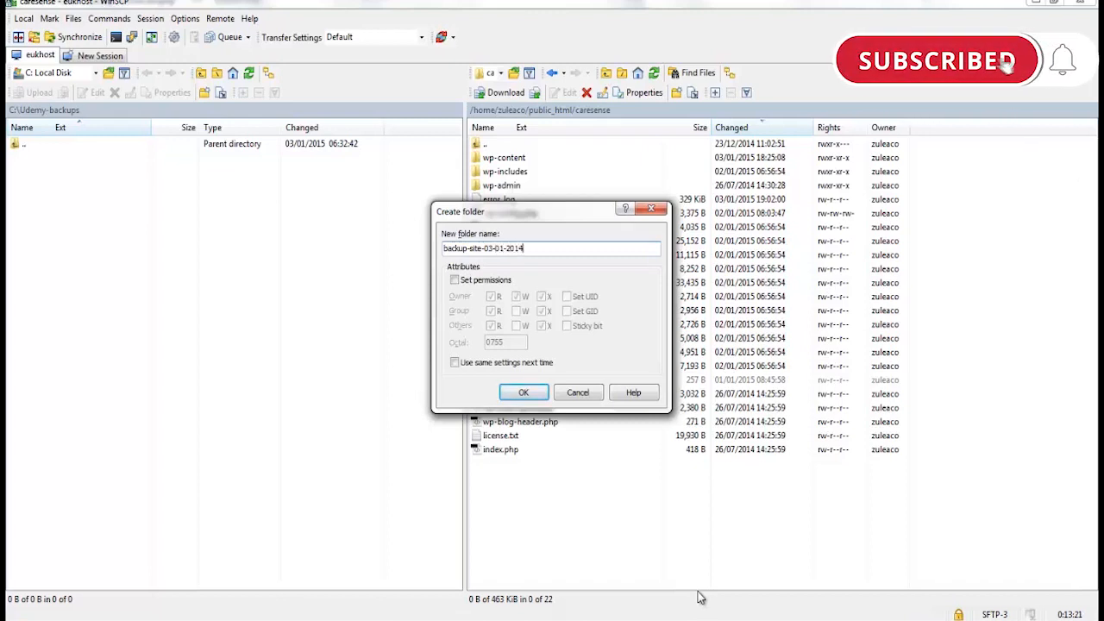
{"action": "left_click", "coordinate": [529, 395]}
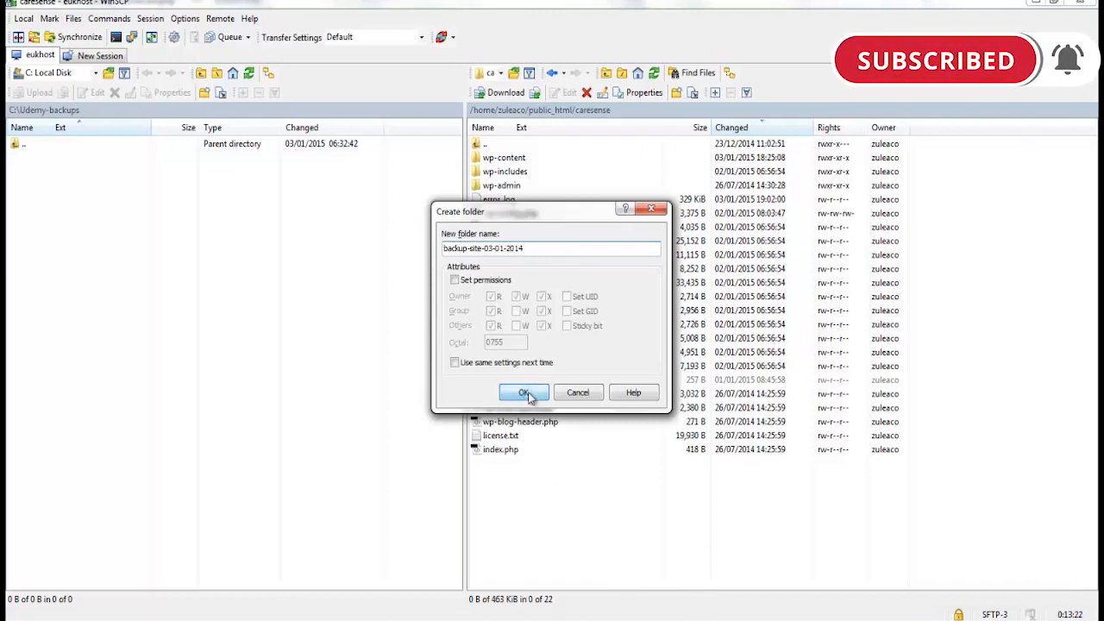
- Move every site folder and file from wp-content to index.php into the backup-site-03-01-2014 folder
{"action": "left_click", "coordinate": [507, 175]}
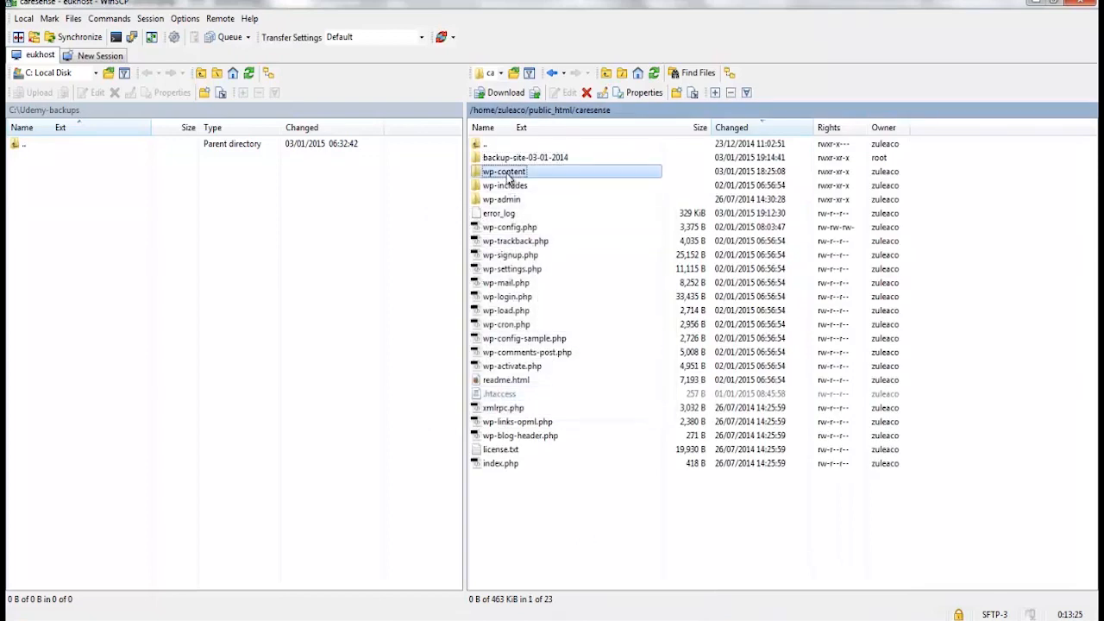
{"action": "left_click", "coordinate": [500, 464], "text": "shift"}
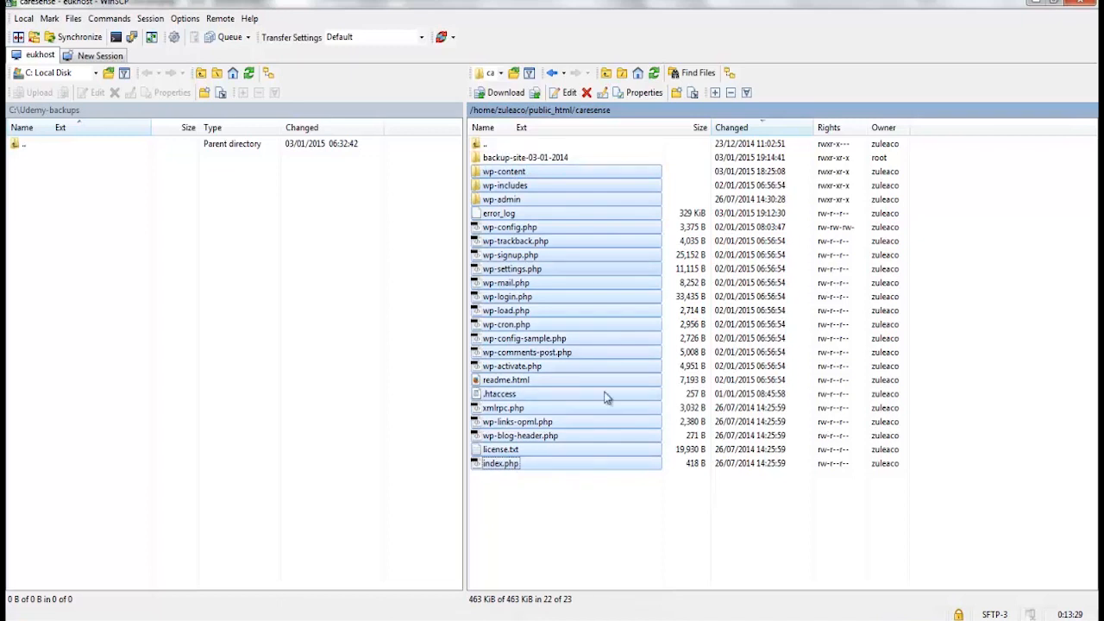
{"action": "left_click", "coordinate": [520, 159], "text": "ctrl"}
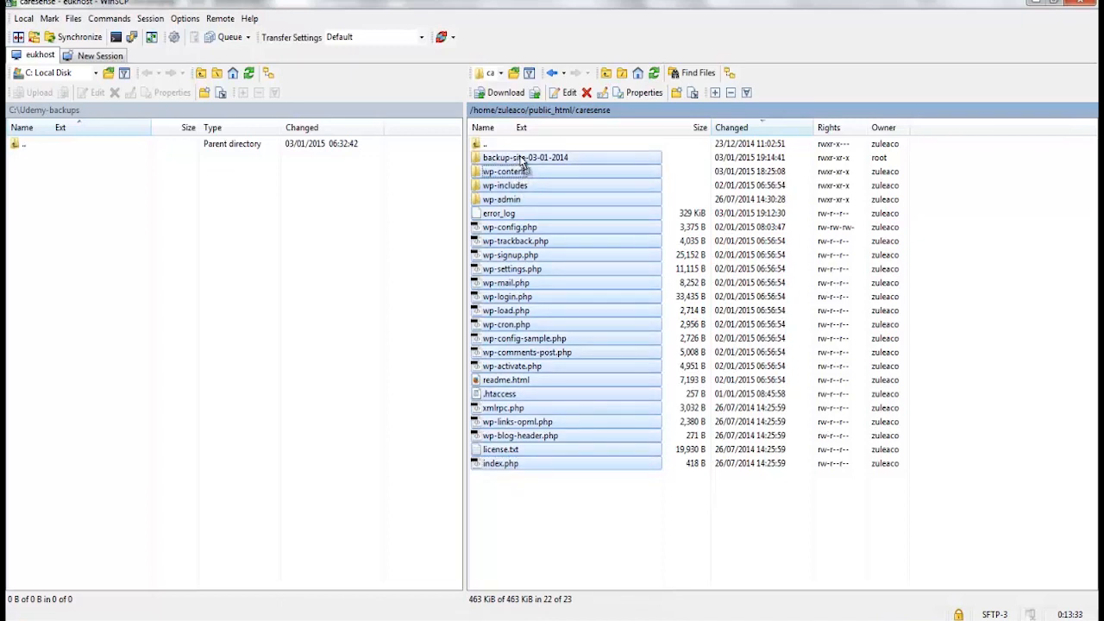
{"action": "left_click", "coordinate": [521, 160], "text": "ctrl"}
{"action": "key", "text": "Delete"}
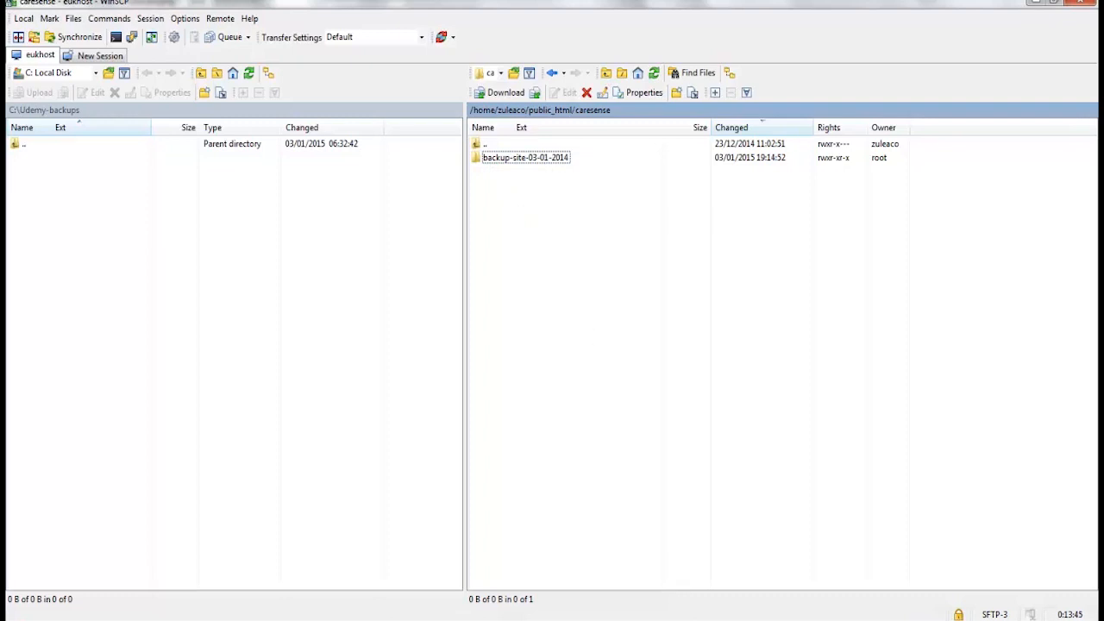
- Bring up the archive window and try to copy its selected public_html files into the server's caresense directory
{"action": "key", "text": "alt+Tab"}
{"action": "left_click_drag", "start_coordinate": [200, 82], "coordinate": [368, 116]}
{"action": "left_click_drag", "start_coordinate": [419, 299], "coordinate": [678, 335]}
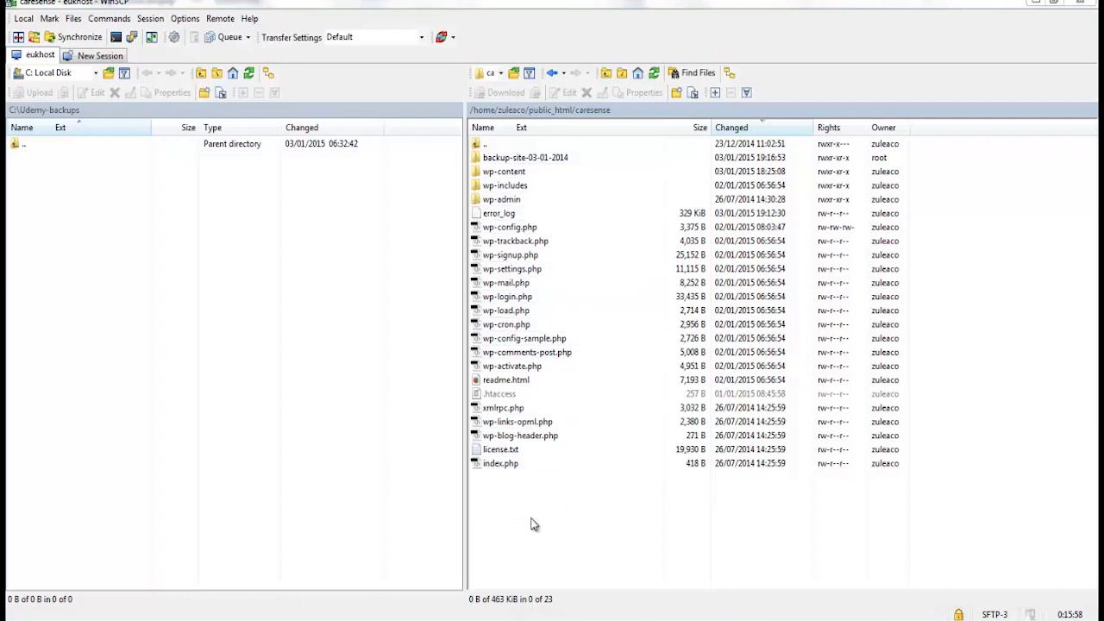
{"action": "left_click", "coordinate": [531, 164]}
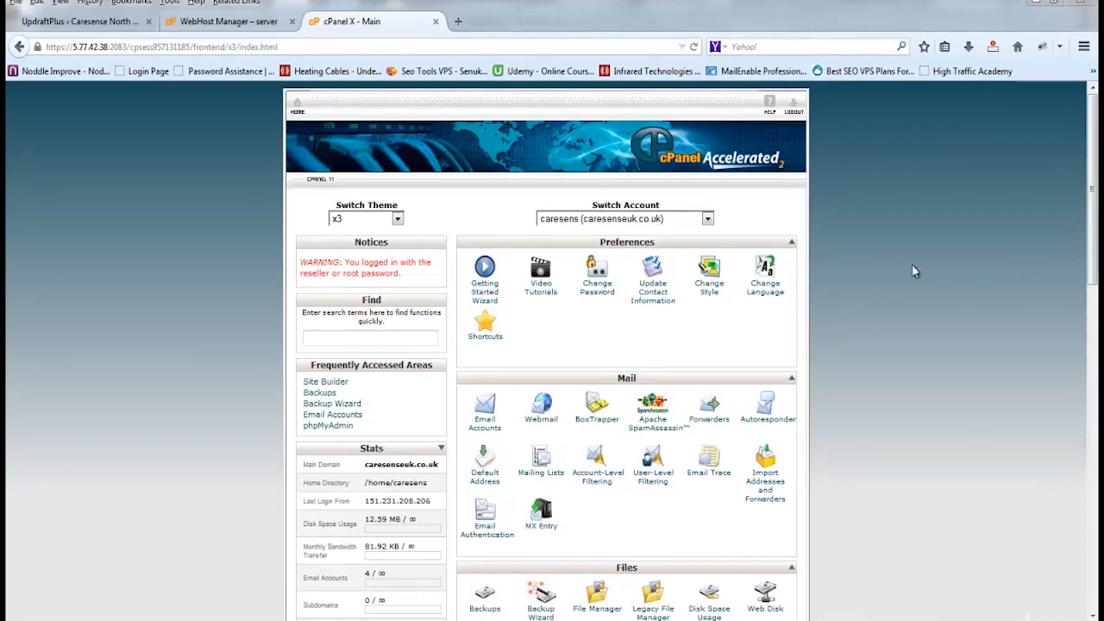
- Open phpMyAdmin from the cPanel home page and show the tables of the caresens_Udemy database
{"action": "left_click_drag", "start_coordinate": [1095, 127], "coordinate": [1097, 390]}
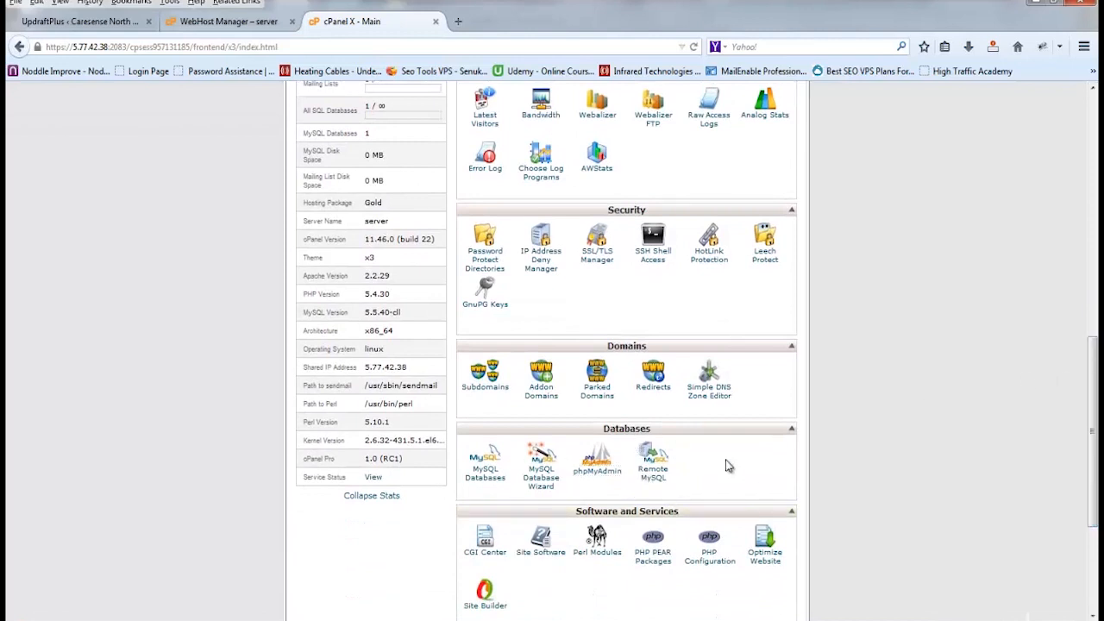
{"action": "left_click", "coordinate": [599, 470]}
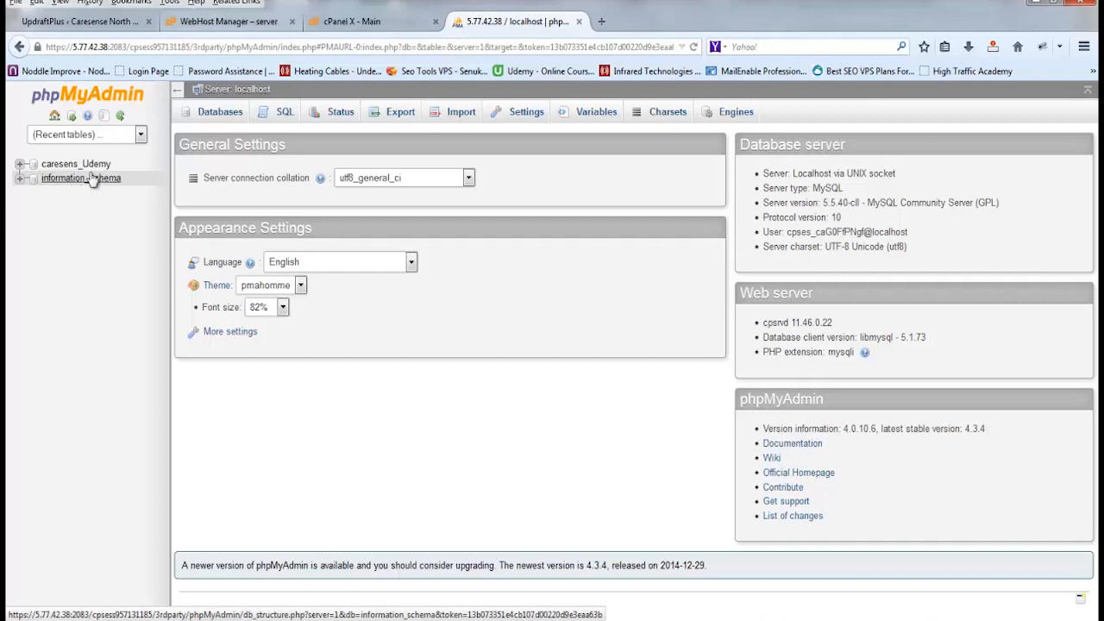
{"action": "left_click", "coordinate": [73, 167]}
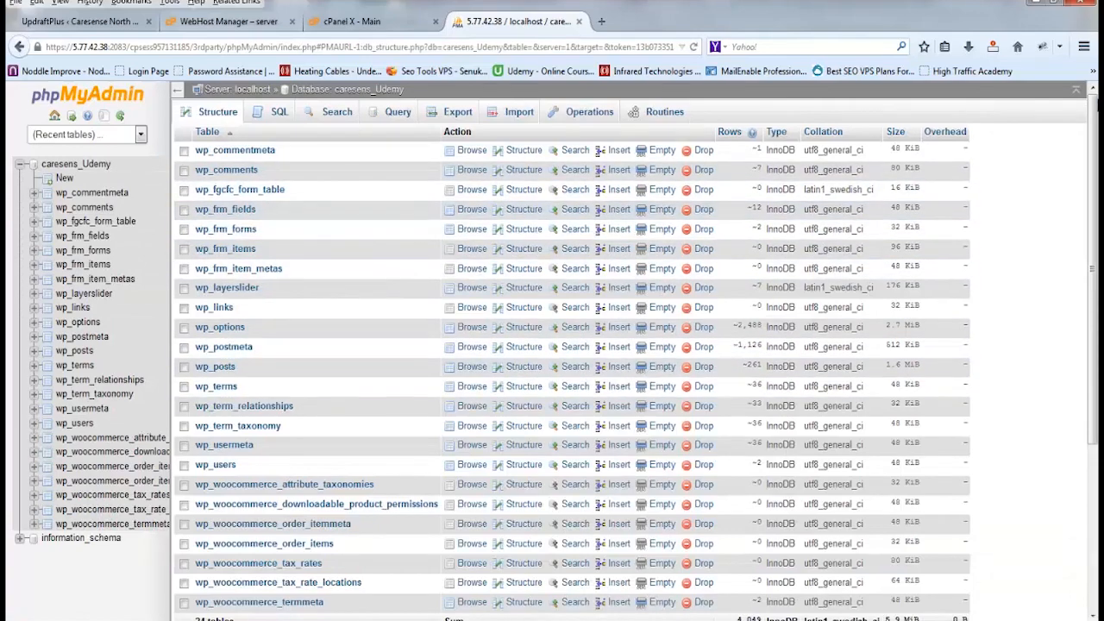
- Drop all tables of the caresens_Udemy database with the foreign key check enabled and check the emptied structure
{"action": "scroll", "coordinate": [1095, 276], "scroll_direction": "down", "scroll_amount": 4}
{"action": "scroll", "coordinate": [1096, 276], "scroll_direction": "down", "scroll_amount": 2}
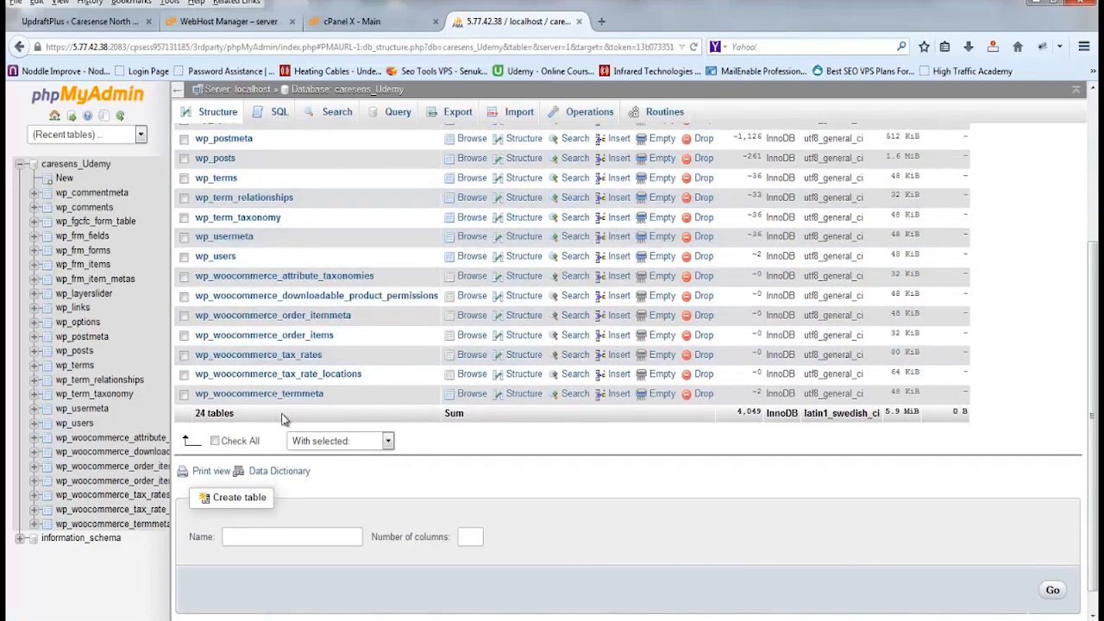
{"action": "left_click", "coordinate": [215, 442]}
{"action": "left_click", "coordinate": [388, 441]}
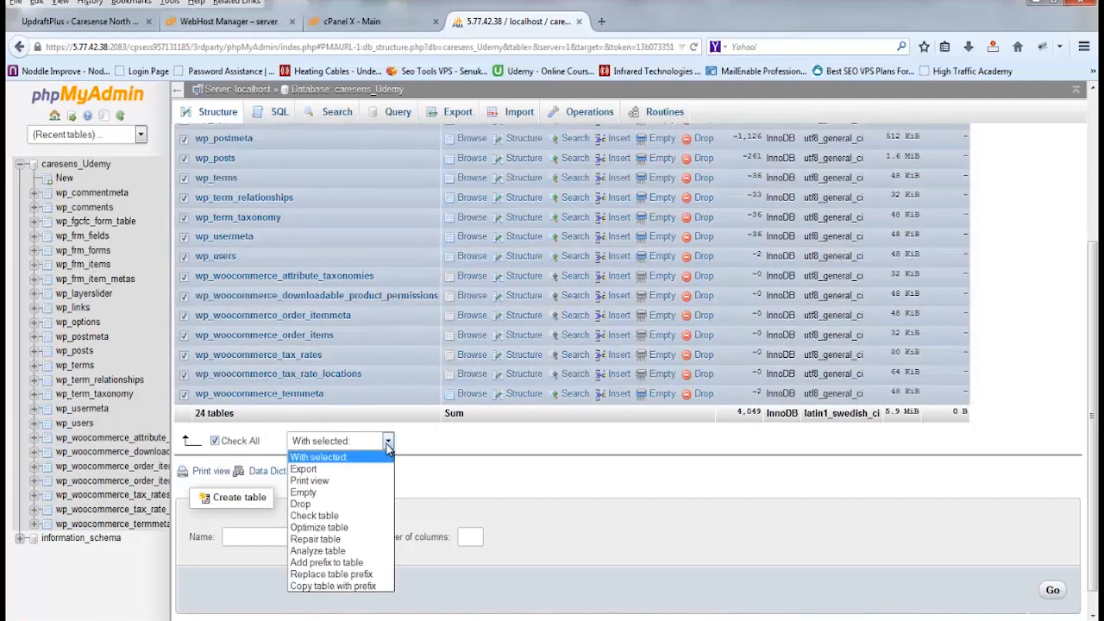
{"action": "left_click", "coordinate": [312, 506]}
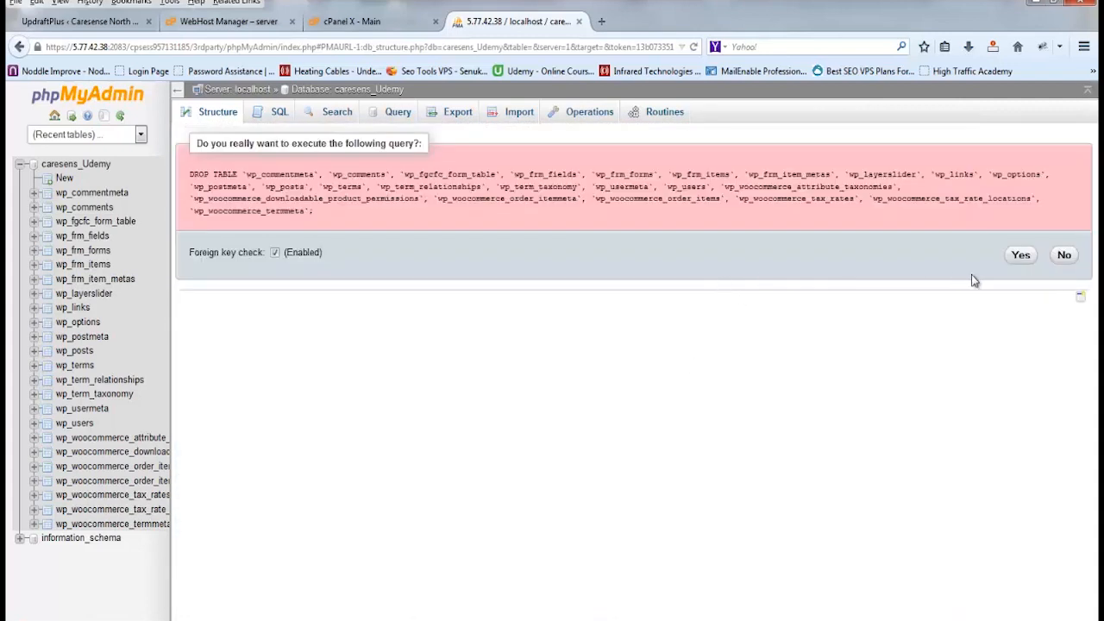
{"action": "left_click", "coordinate": [1023, 259]}
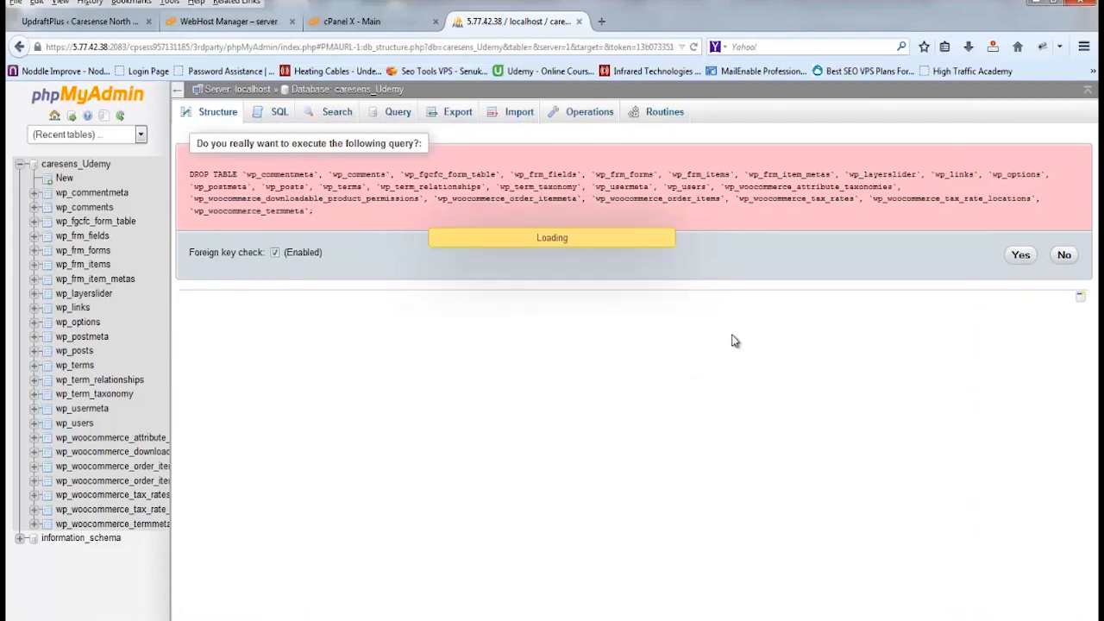
{"action": "left_click", "coordinate": [214, 119]}
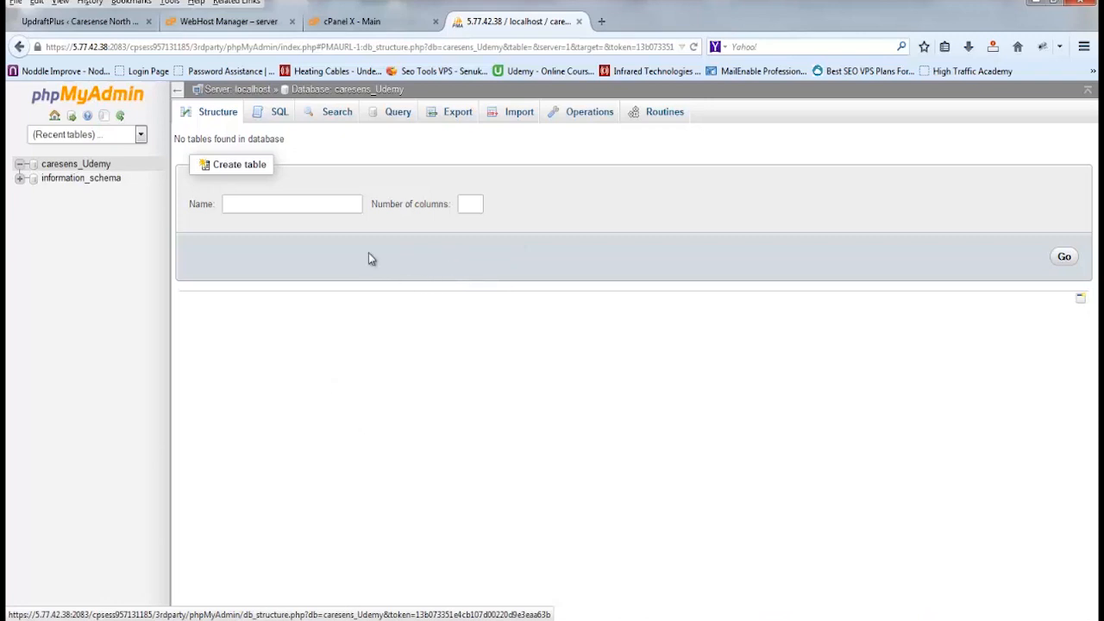
- Copy the entire ecohomes_ecohomes SQL dump from WordPad and run it as a query on the caresens_Udemy database in phpMyAdmin
{"action": "left_click", "coordinate": [274, 118]}
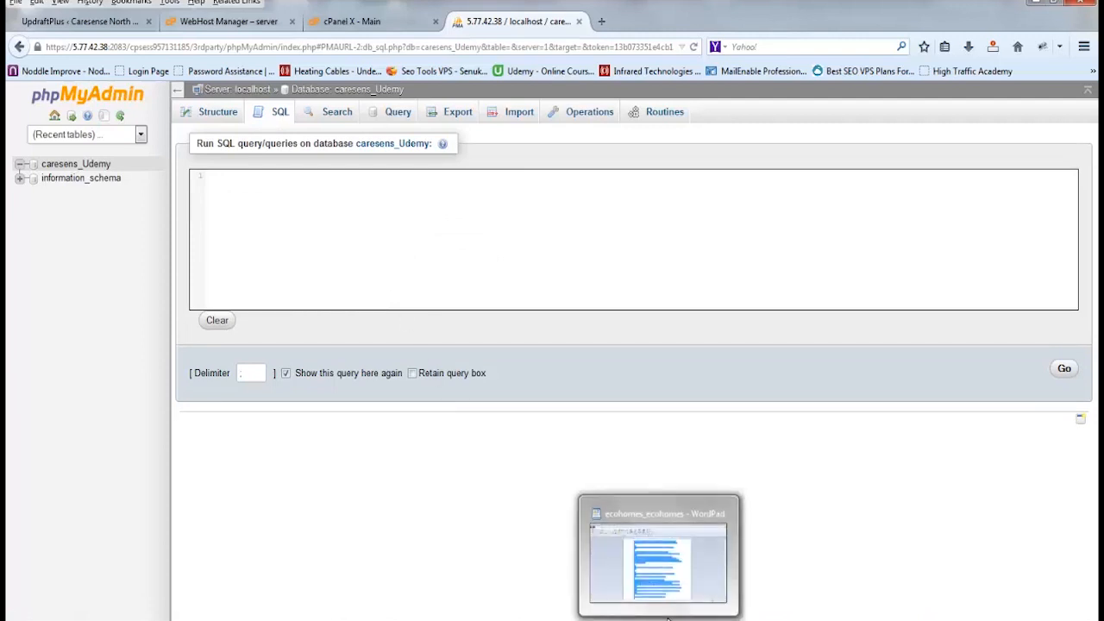
{"action": "left_click", "coordinate": [668, 617]}
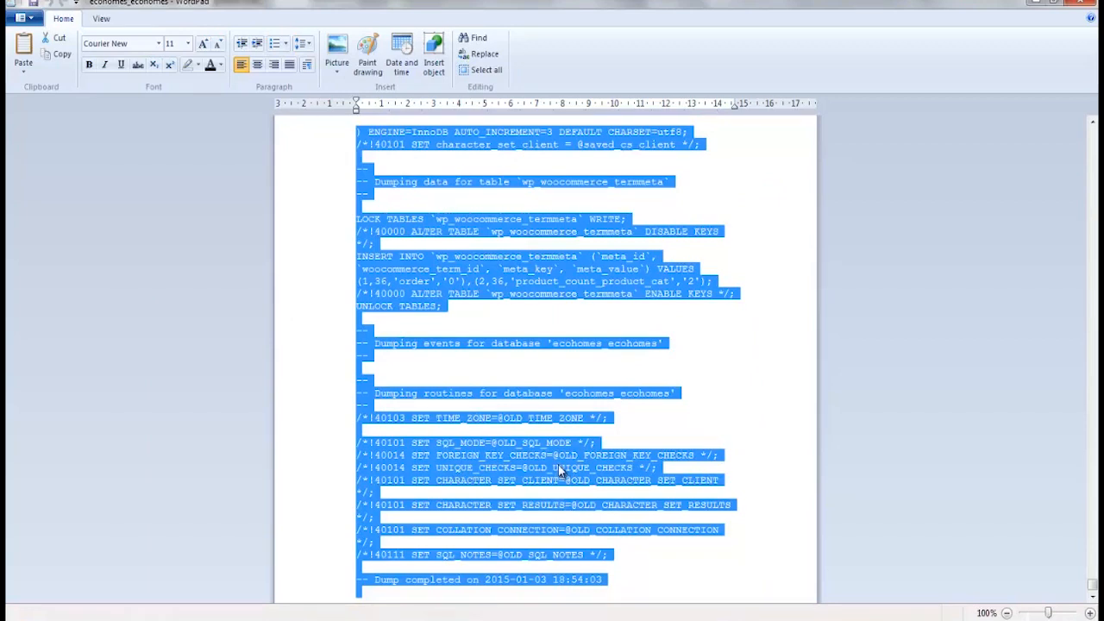
{"action": "right_click", "coordinate": [568, 279]}
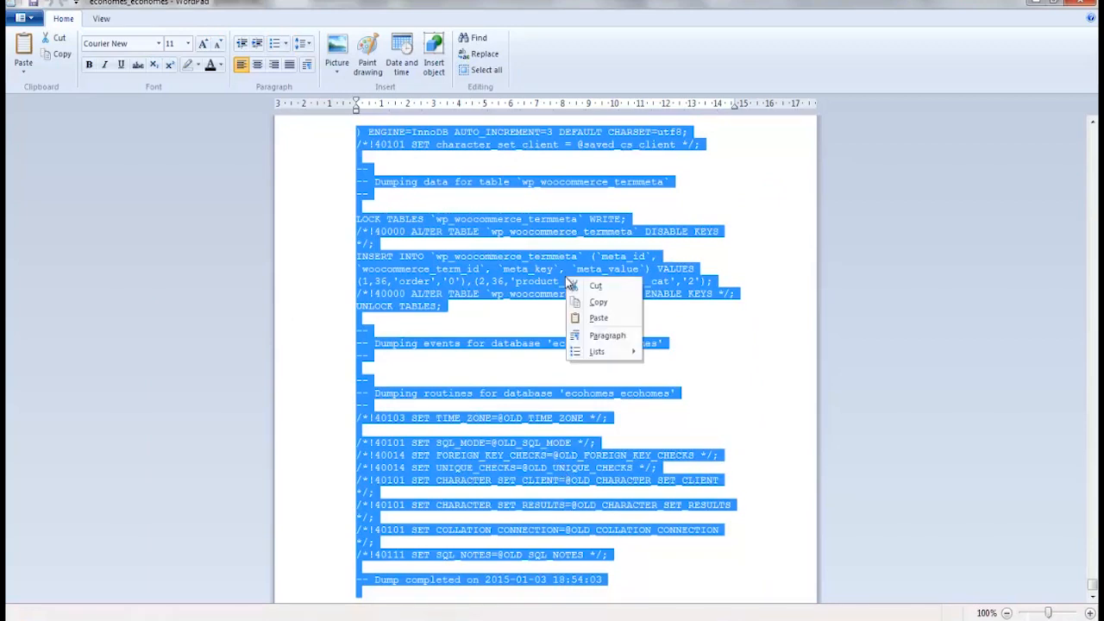
{"action": "left_click", "coordinate": [600, 302]}
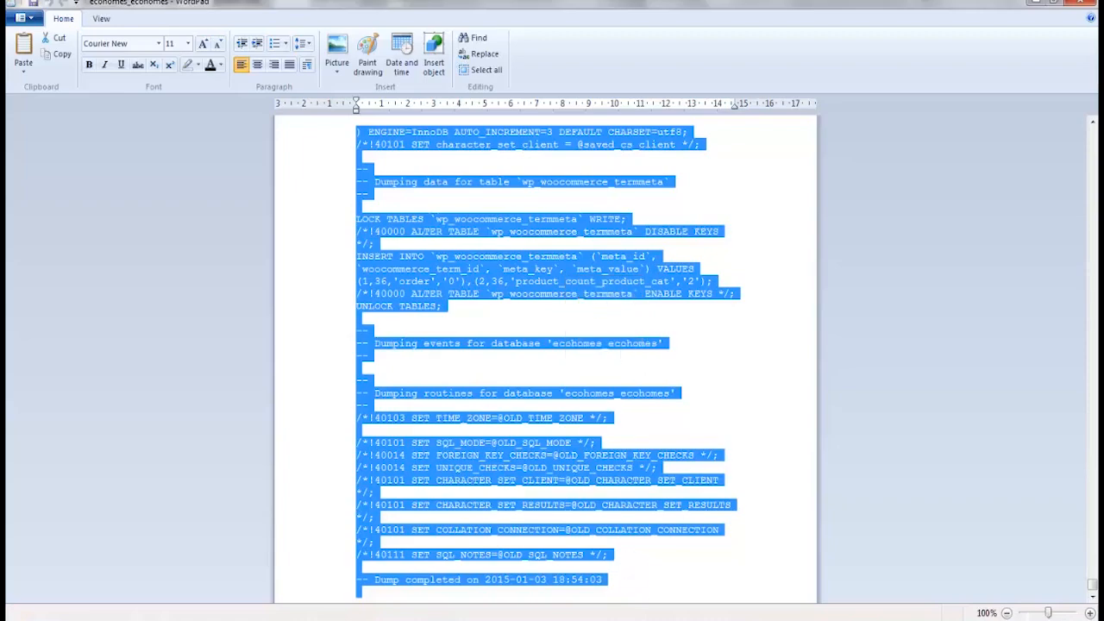
{"action": "left_click", "coordinate": [552, 620]}
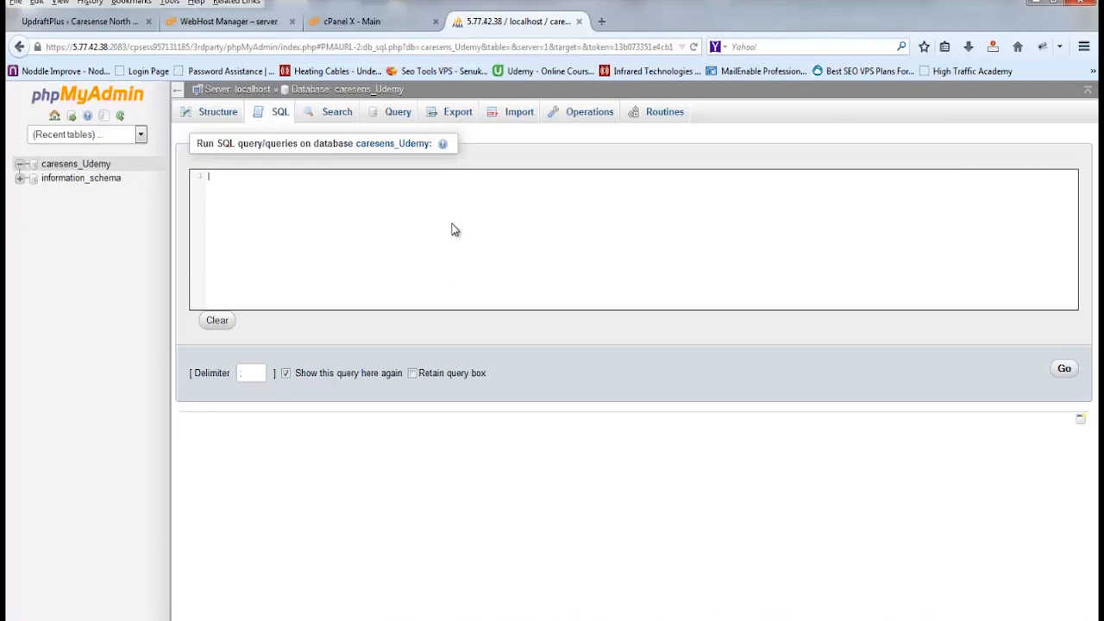
{"action": "key", "text": "ctrl+v"}
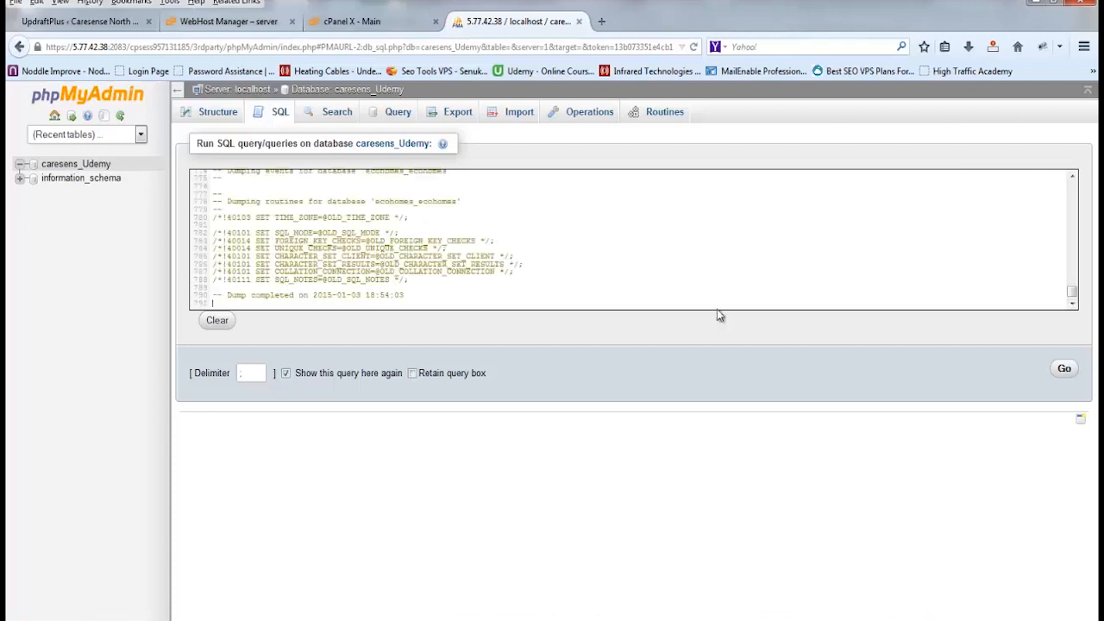
{"action": "left_click", "coordinate": [1063, 371]}
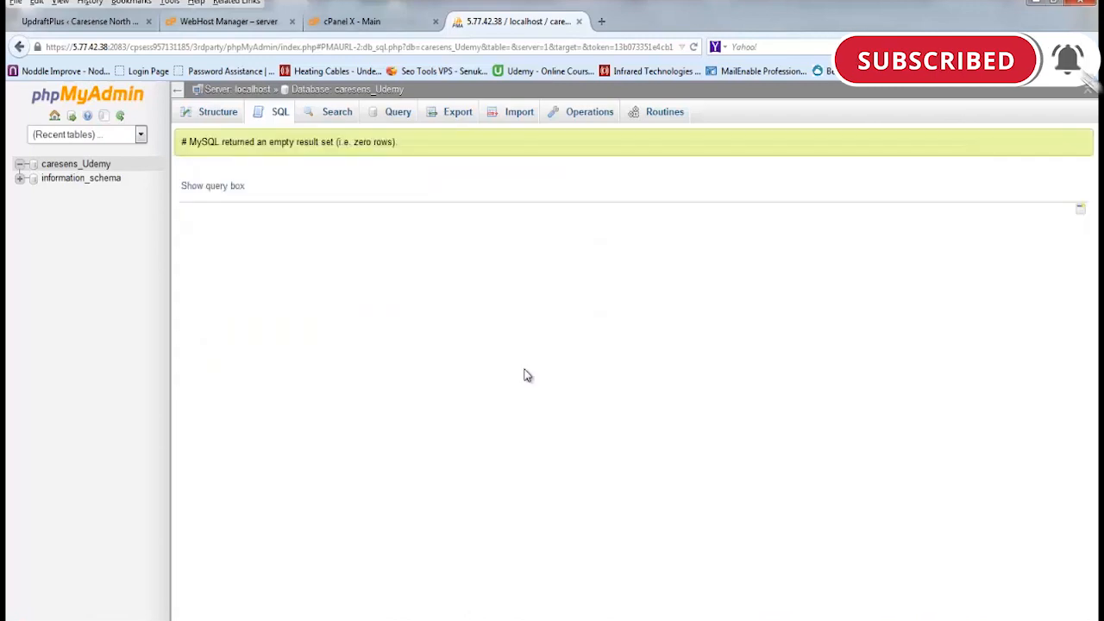
- Review the tables created by the SQL query in caresens_Udemy and drop all of them again
{"action": "left_click", "coordinate": [218, 112]}
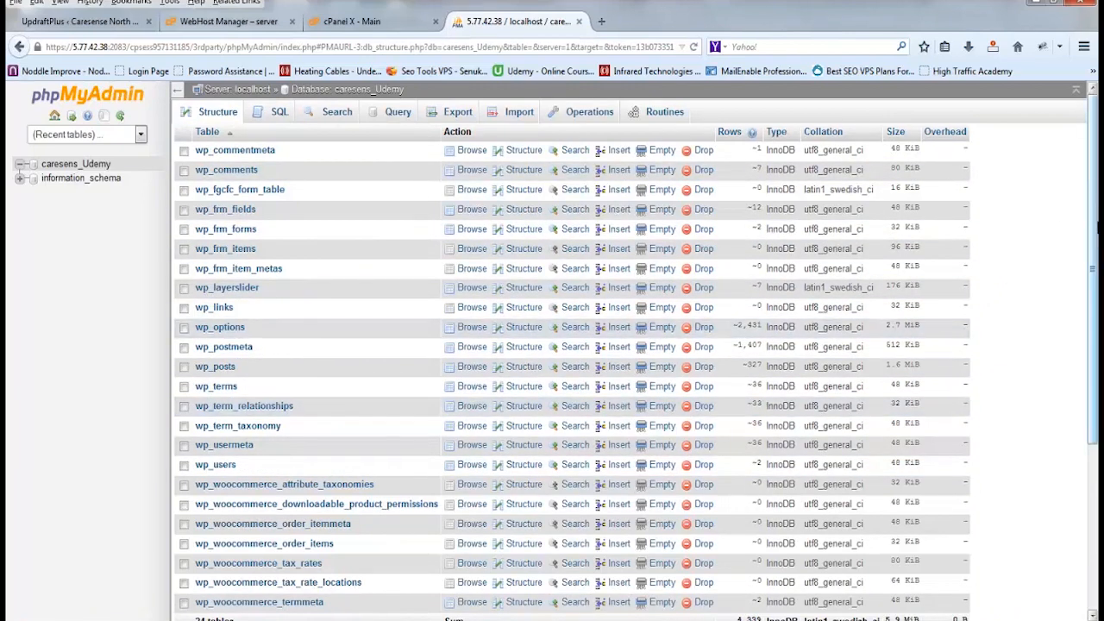
{"action": "left_click_drag", "start_coordinate": [1093, 189], "coordinate": [1096, 271]}
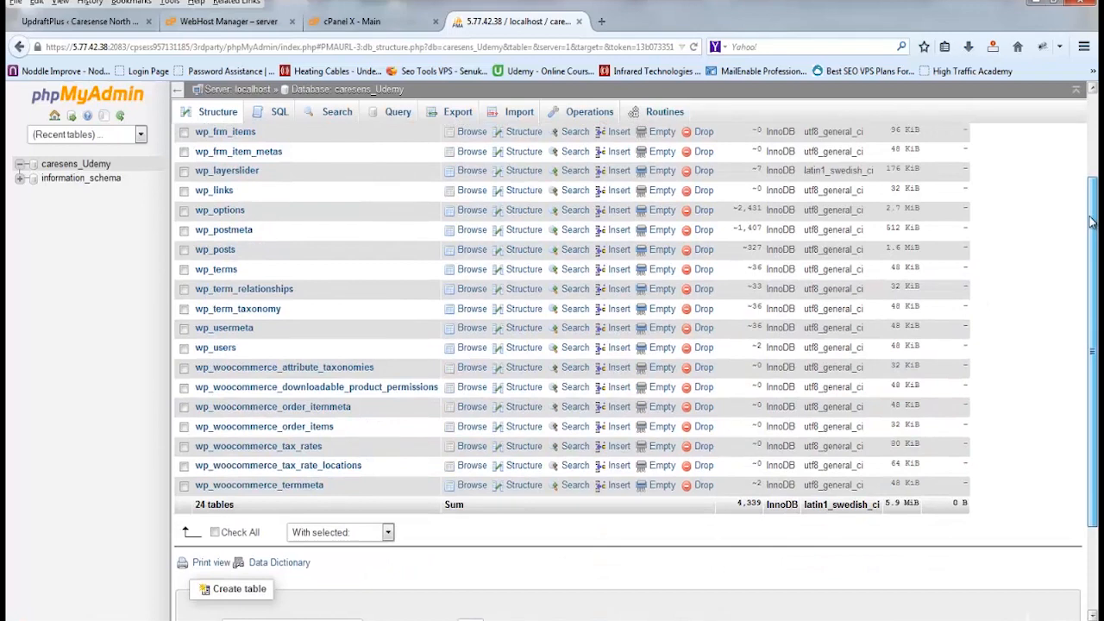
{"action": "left_click_drag", "start_coordinate": [1092, 222], "coordinate": [1094, 330]}
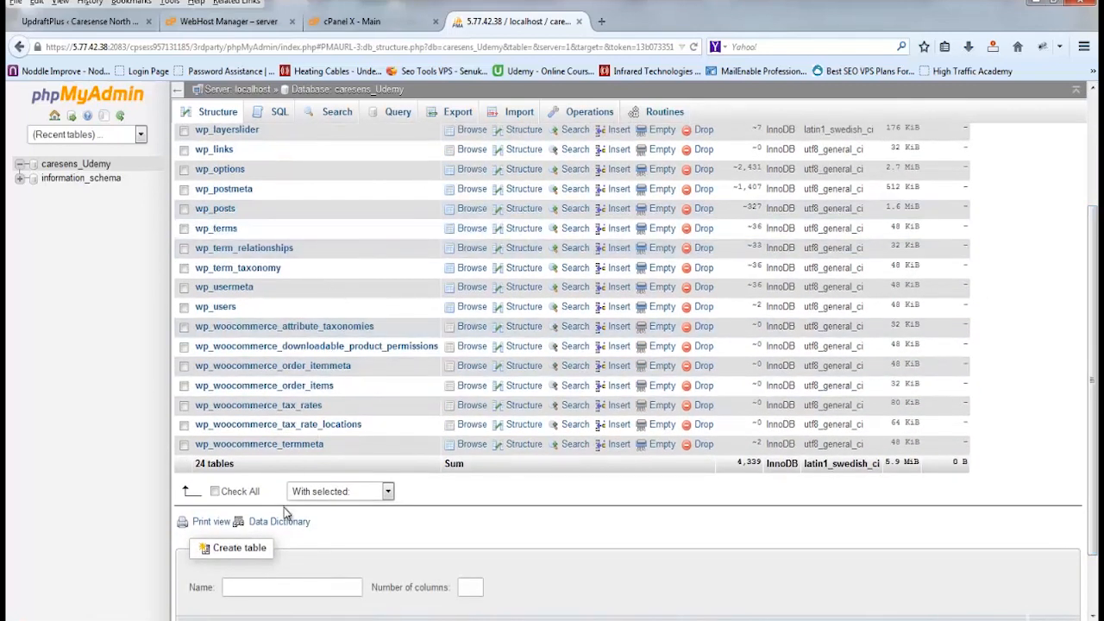
{"action": "left_click", "coordinate": [215, 492]}
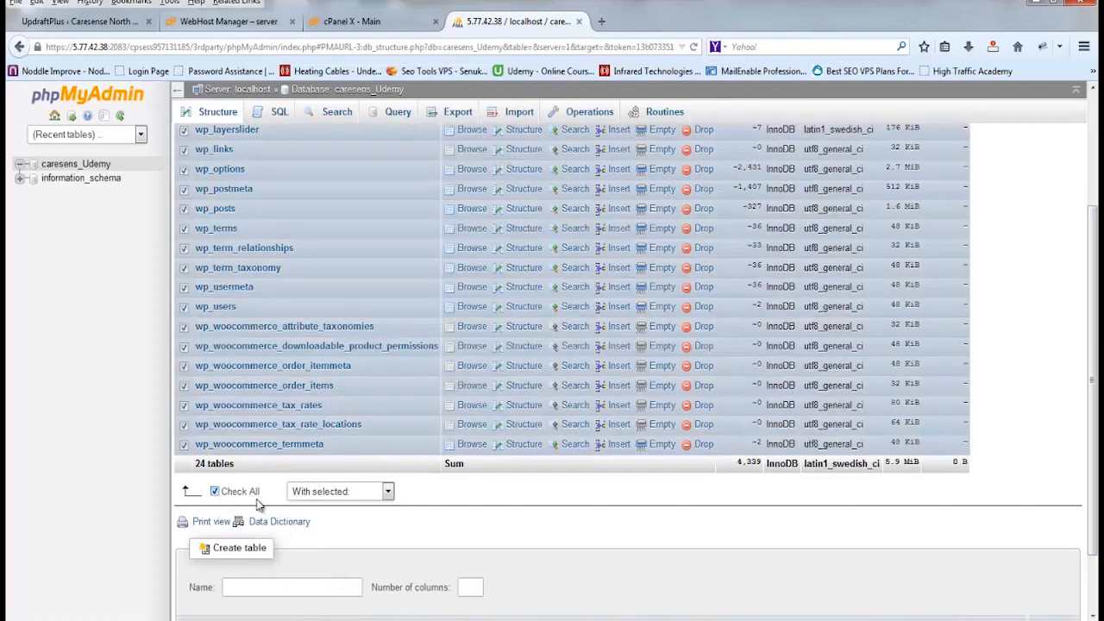
{"action": "left_click", "coordinate": [367, 491]}
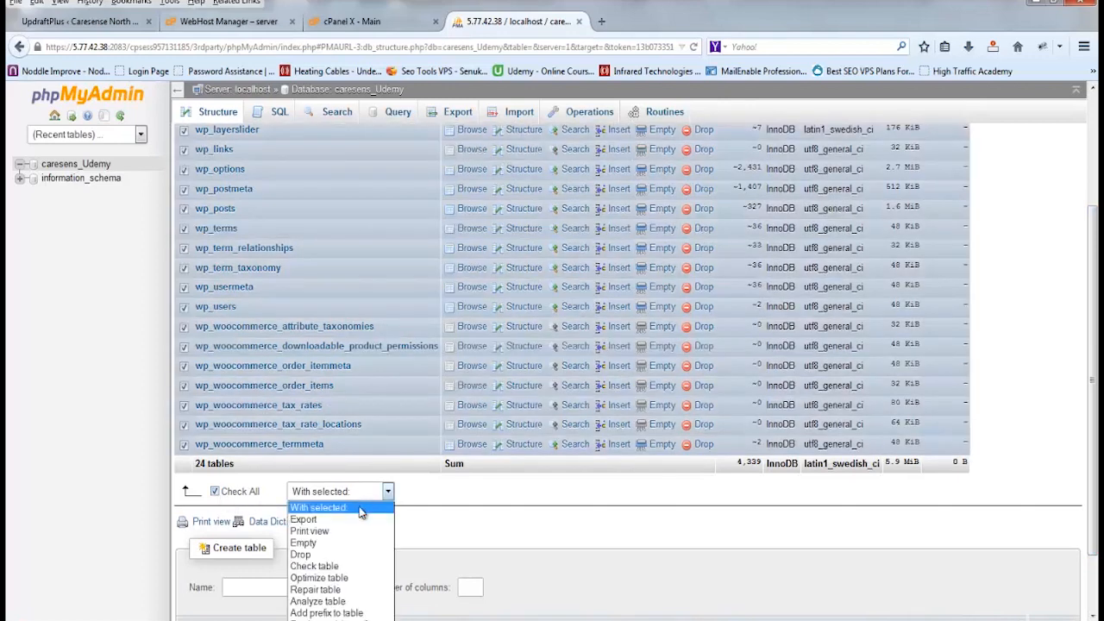
{"action": "left_click", "coordinate": [312, 554]}
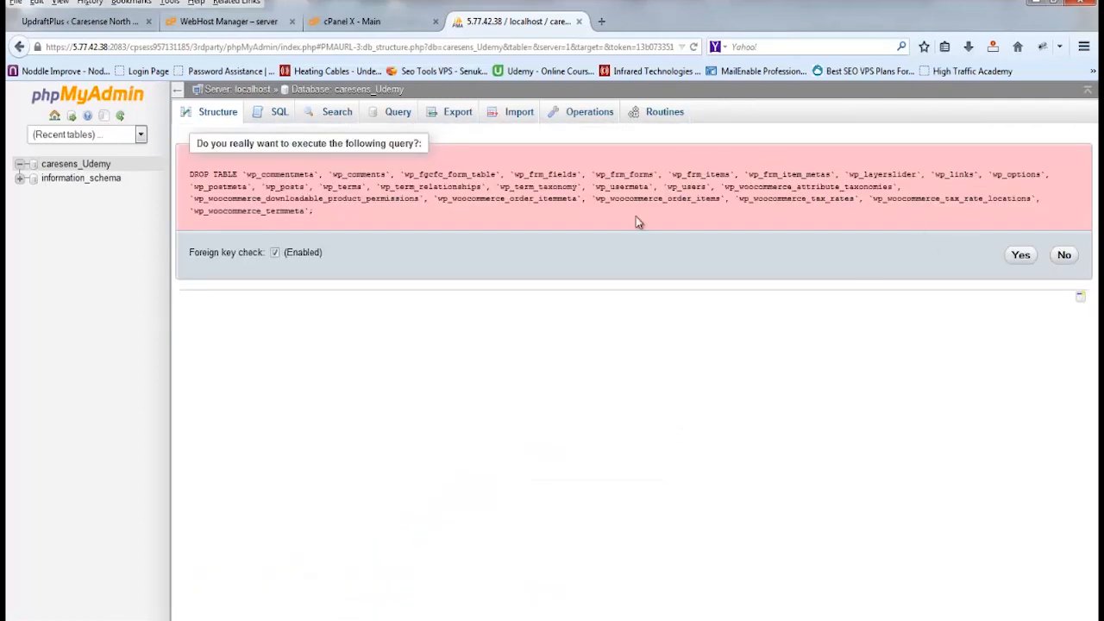
{"action": "left_click", "coordinate": [1021, 257]}
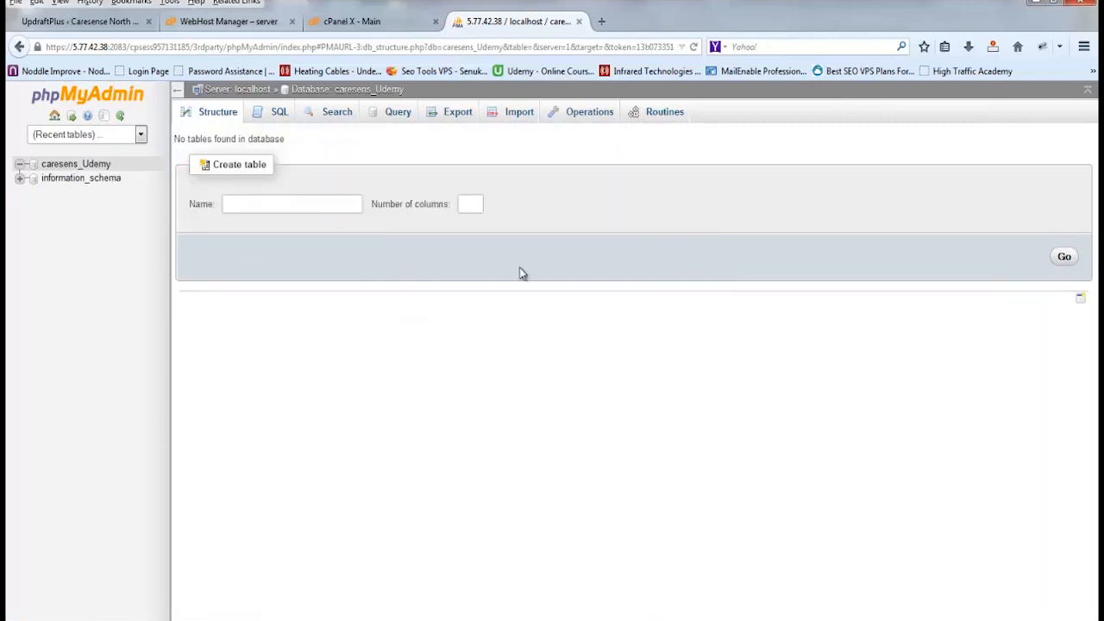
- Import ecohomes_ecohomes.sql from the Udemy-db folder on drive C into caresens_Udemy as utf-8 SQL, and bring up the database structure
{"action": "left_click", "coordinate": [513, 115]}
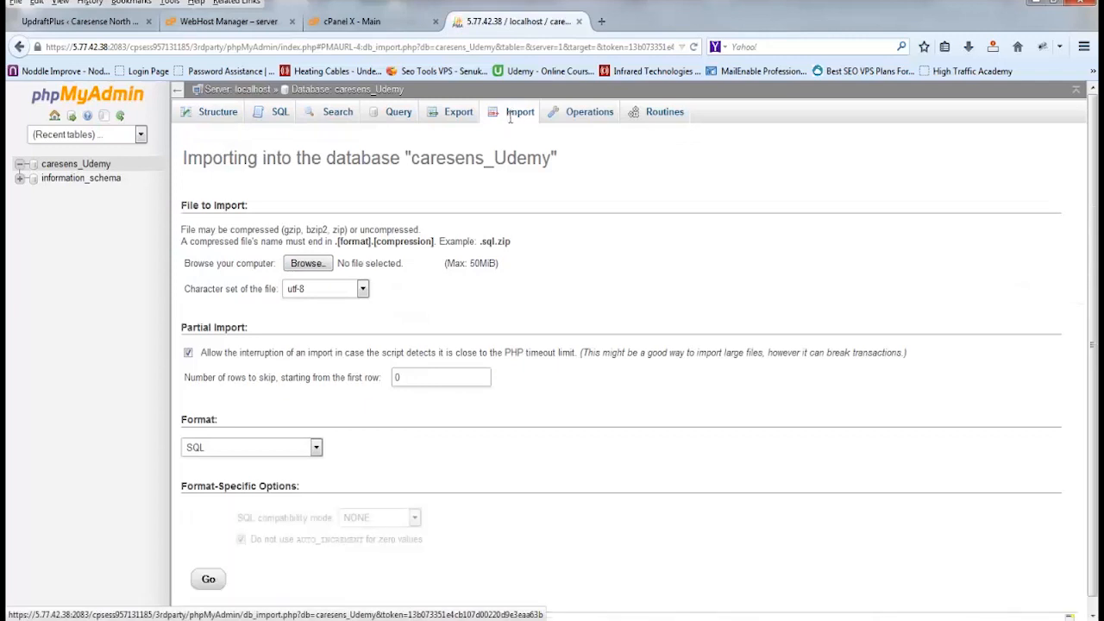
{"action": "left_click", "coordinate": [307, 264]}
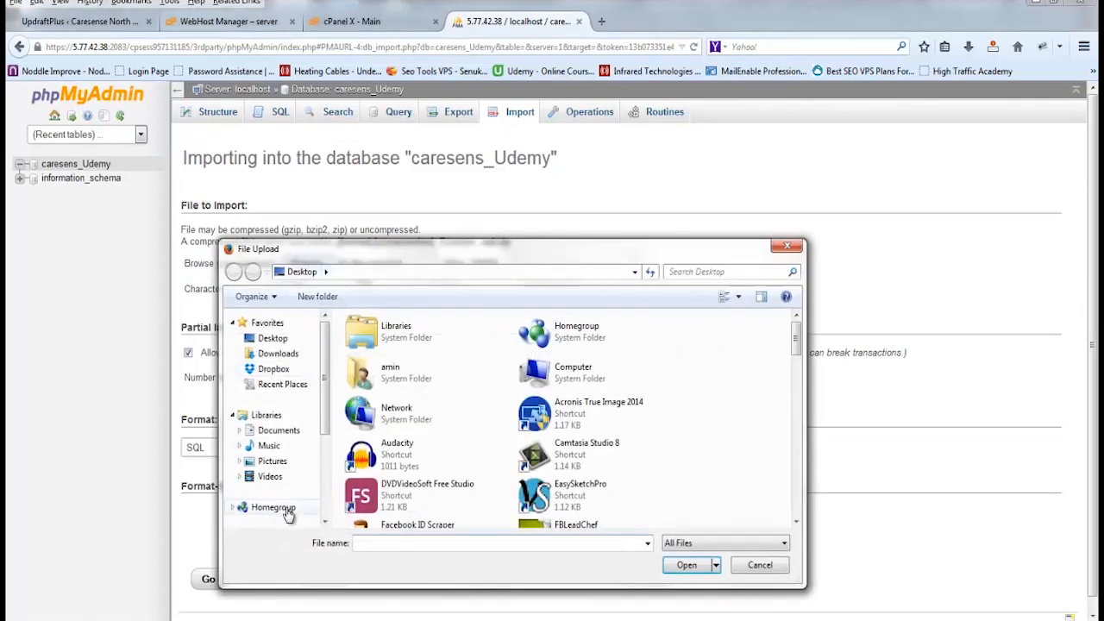
{"action": "left_click_drag", "start_coordinate": [324, 396], "coordinate": [324, 438]}
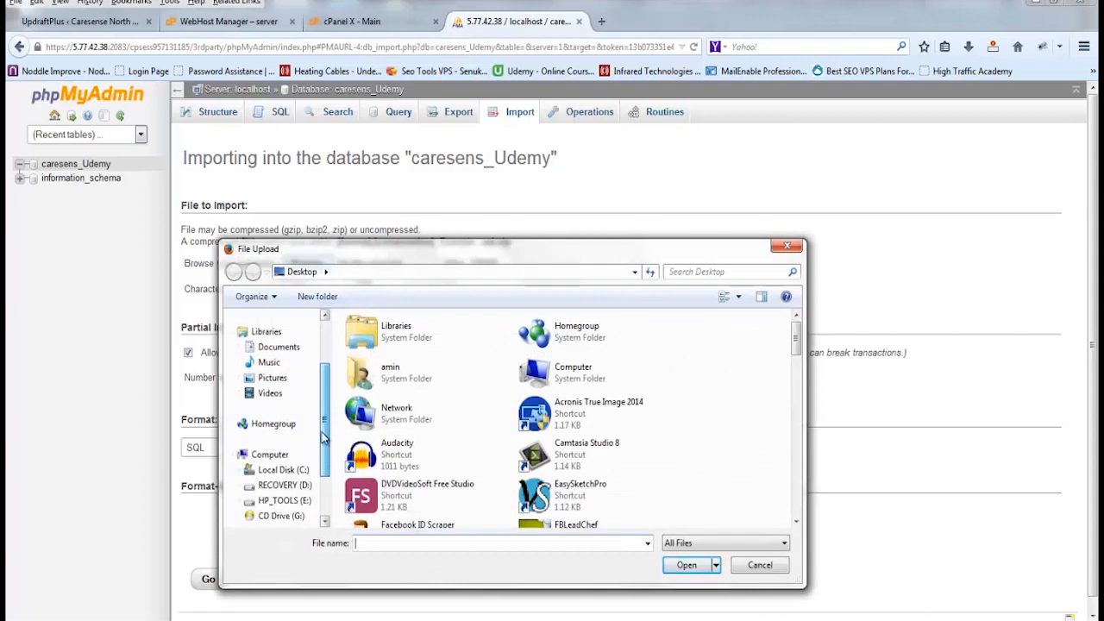
{"action": "left_click", "coordinate": [283, 469]}
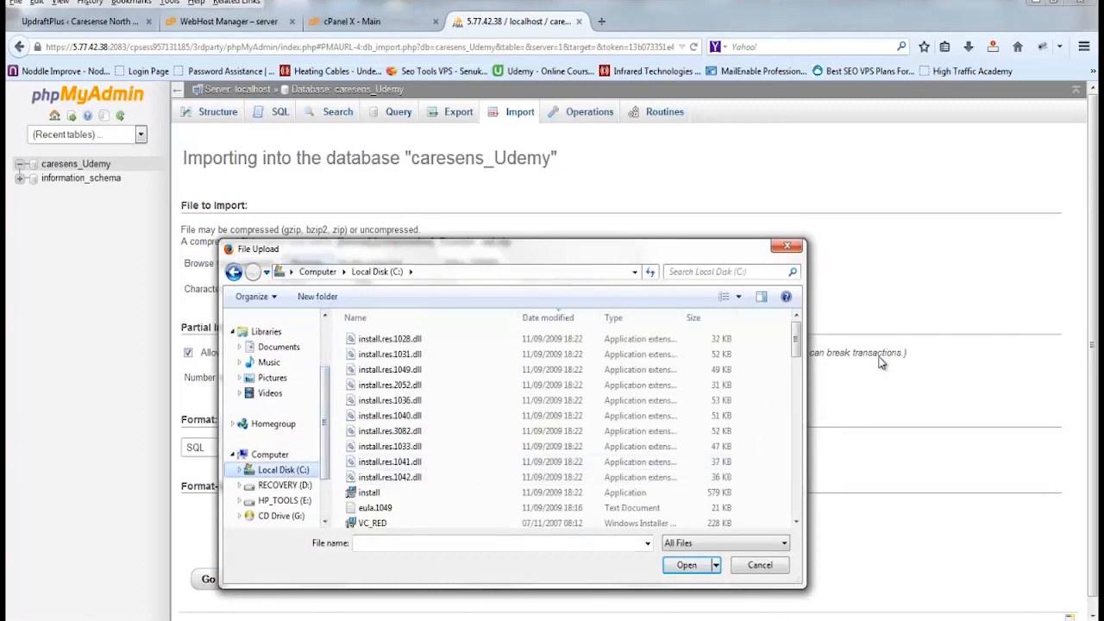
{"action": "left_click_drag", "start_coordinate": [796, 343], "coordinate": [796, 401]}
{"action": "double_click", "coordinate": [392, 457]}
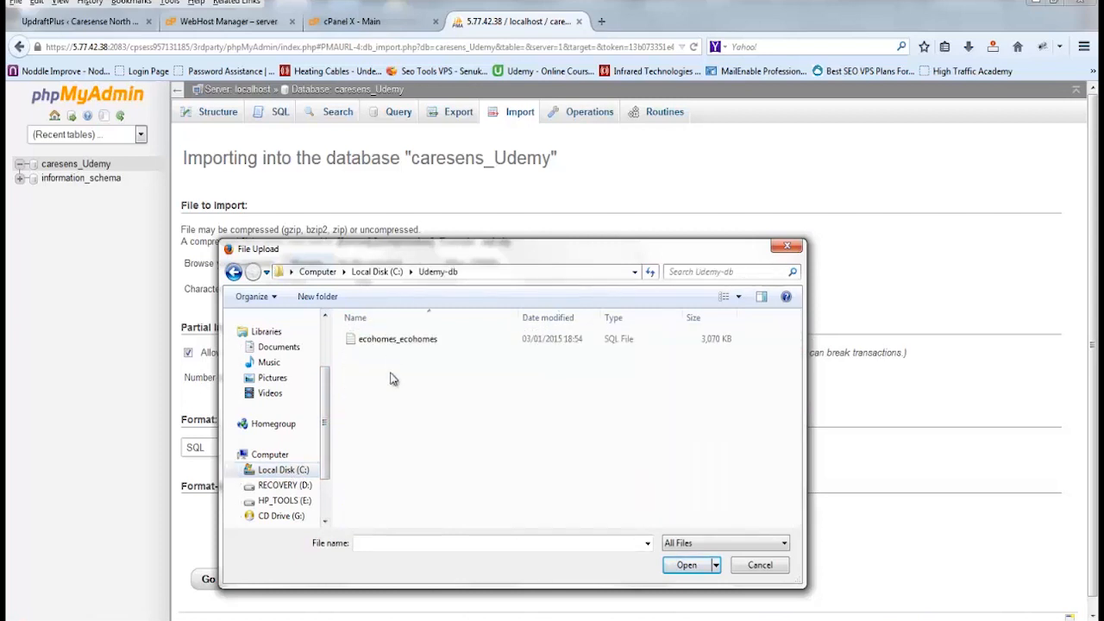
{"action": "double_click", "coordinate": [389, 338]}
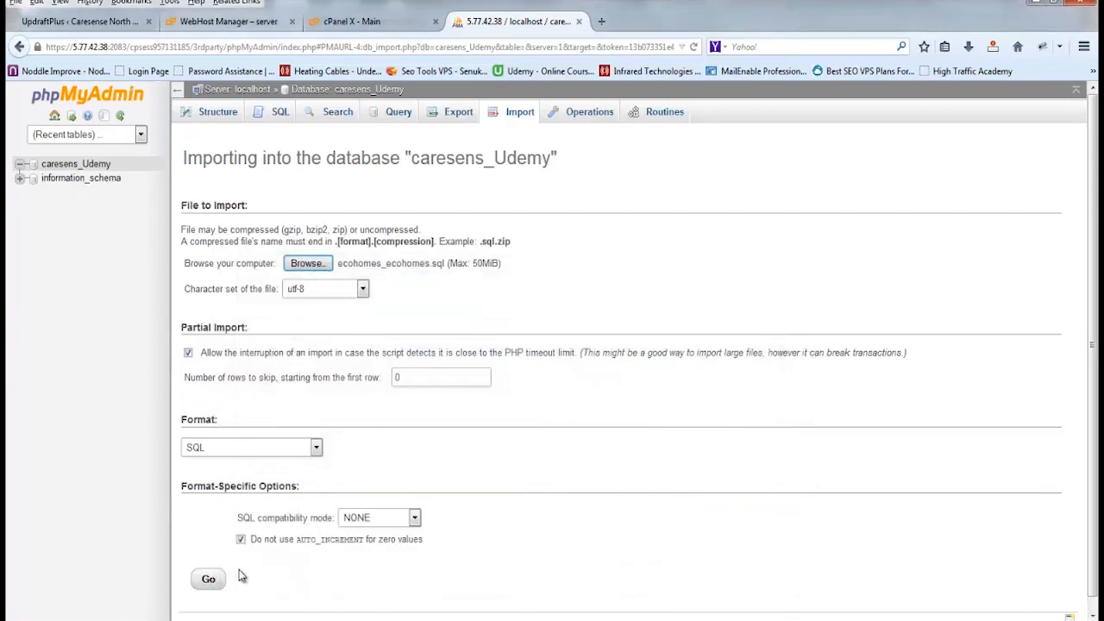
{"action": "left_click", "coordinate": [210, 582]}
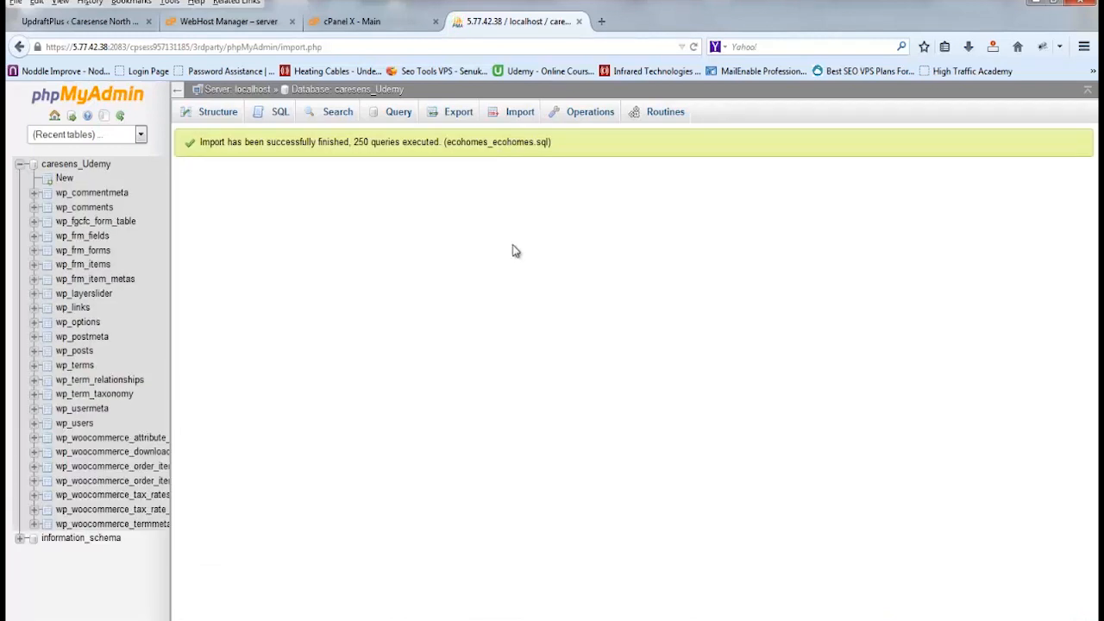
{"action": "left_click", "coordinate": [200, 111]}
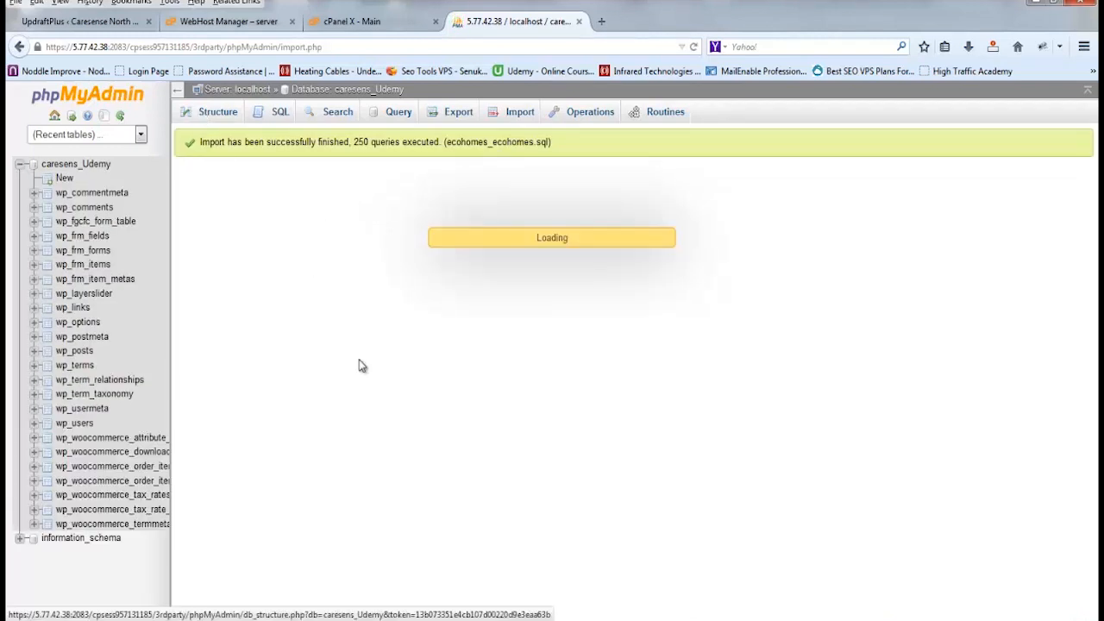